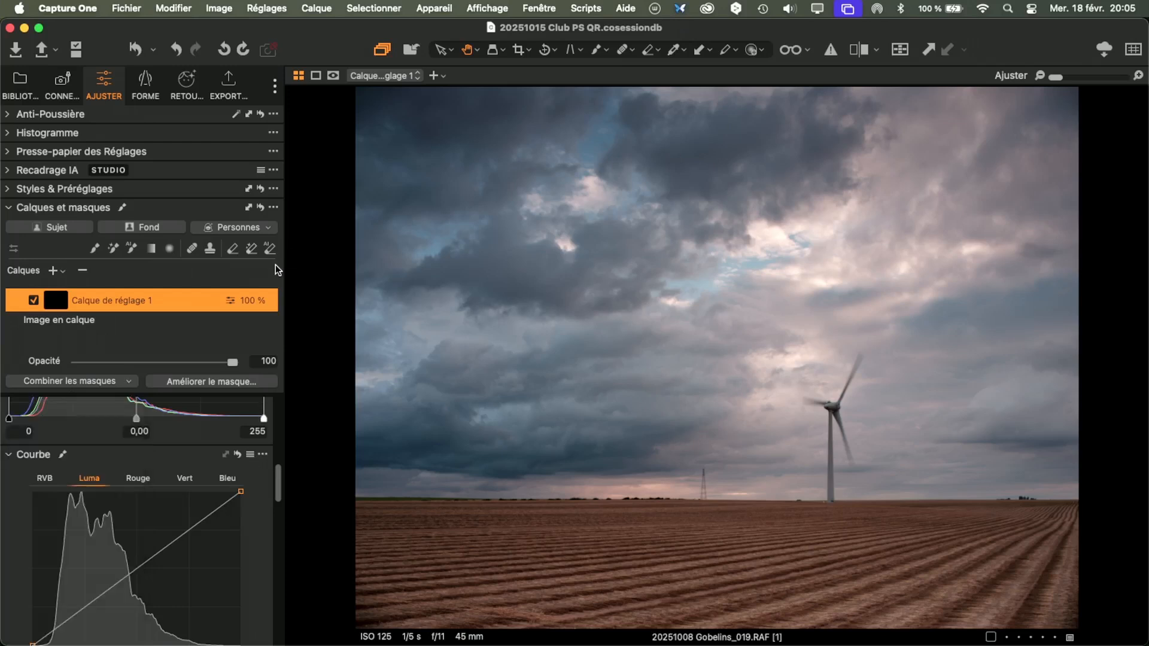
Float the layers and masks tool over the photo, hide the tool panels, and enlarge the palette at the image's edge.
drag(42, 207, 450, 225)
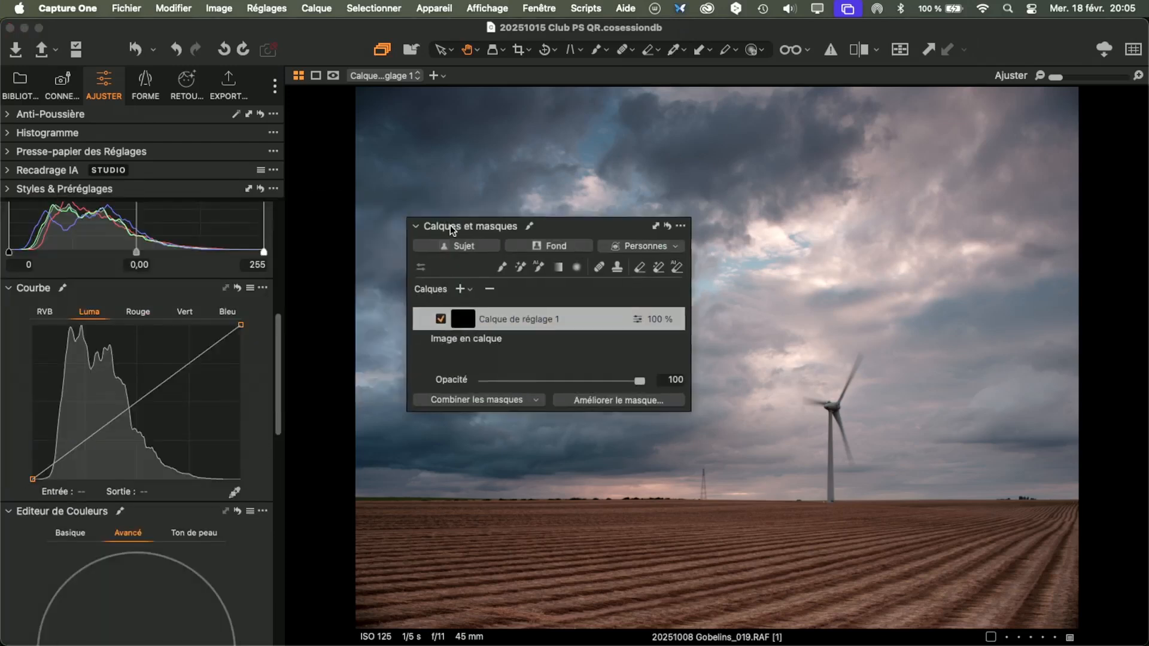
click(335, 217)
key(super+t)
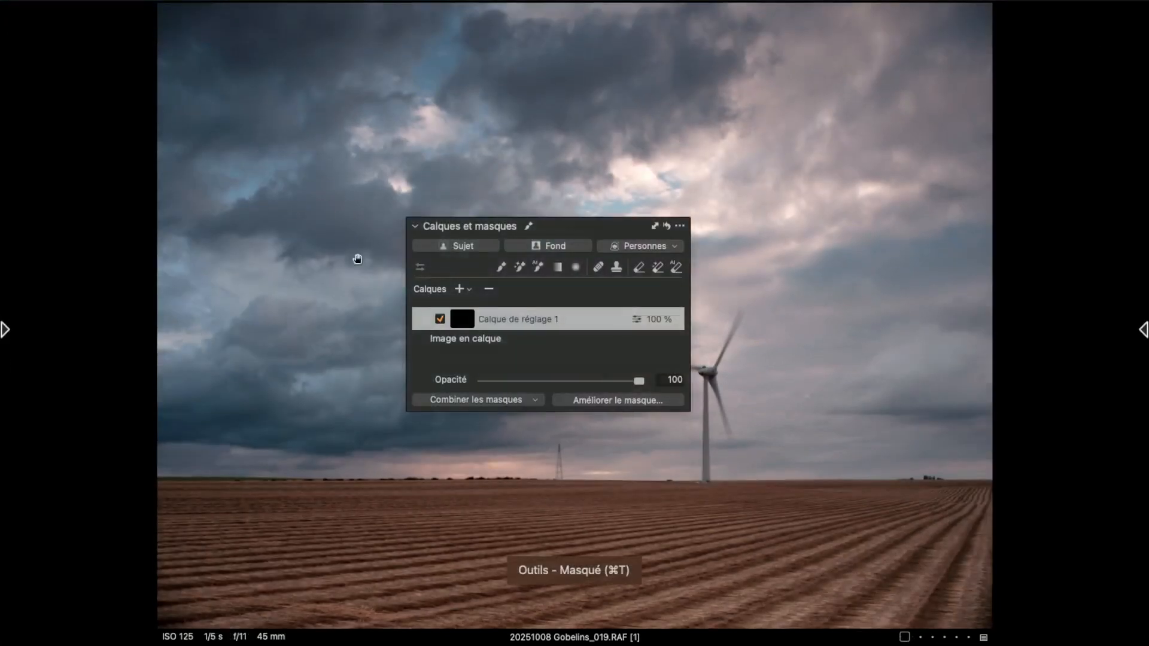
drag(541, 229, 184, 45)
drag(331, 226, 259, 566)
Add a Luma range mask to the adjustment layer and set its range to 0–25.
click(97, 558)
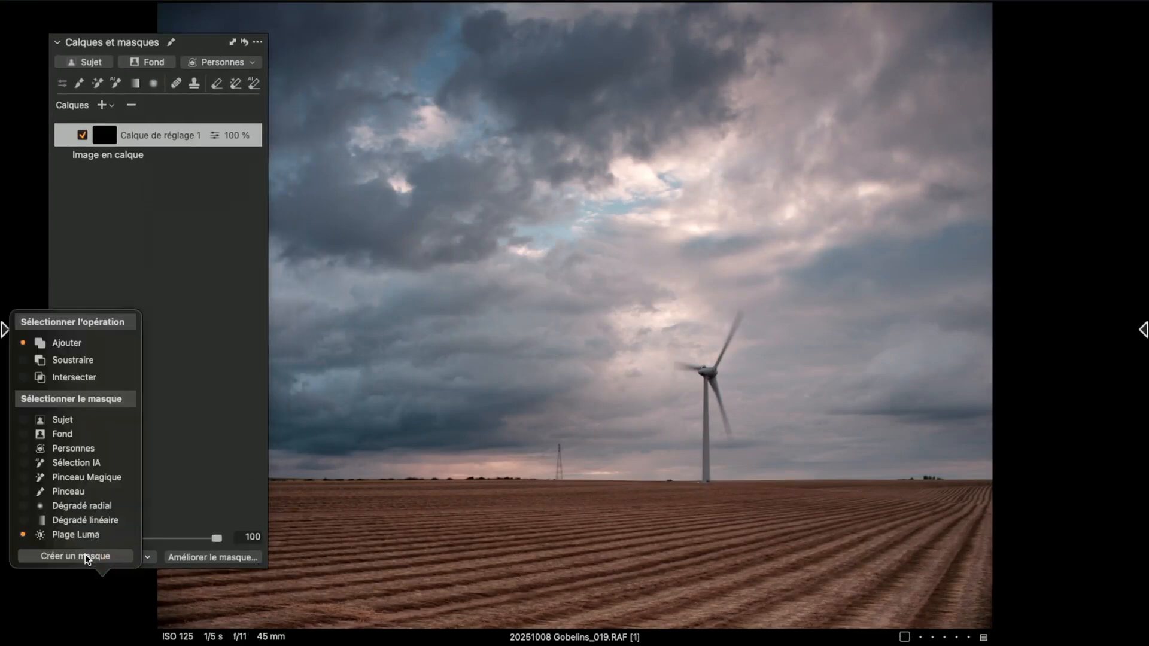
click(87, 557)
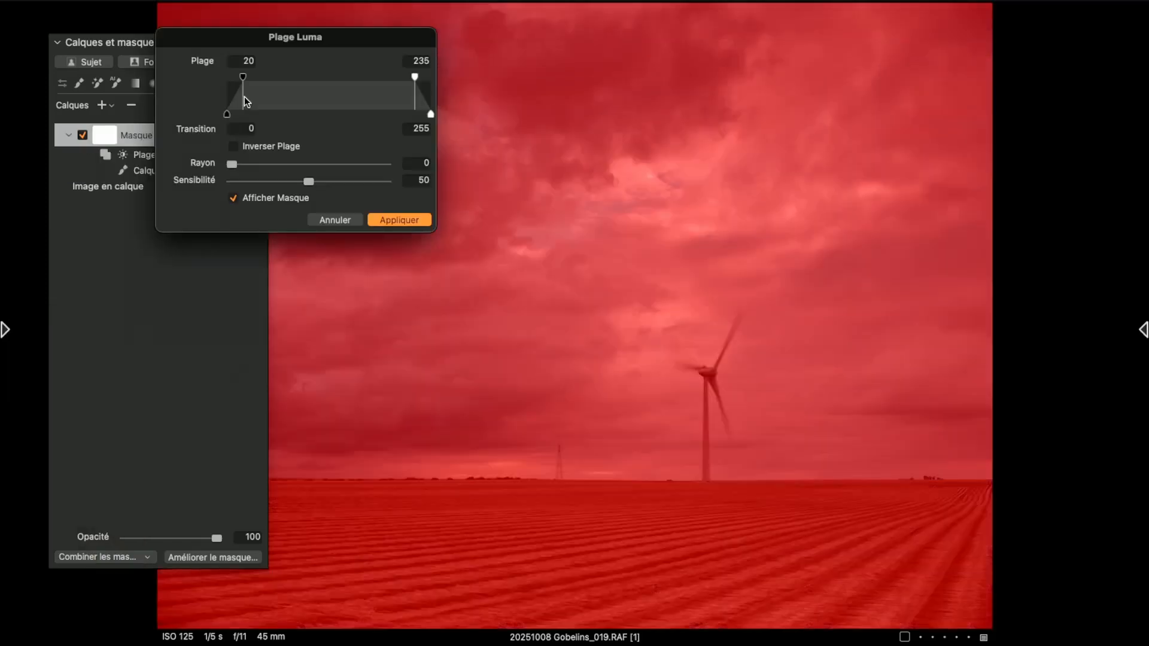
double_click(245, 61)
text(0)
key(Tab)
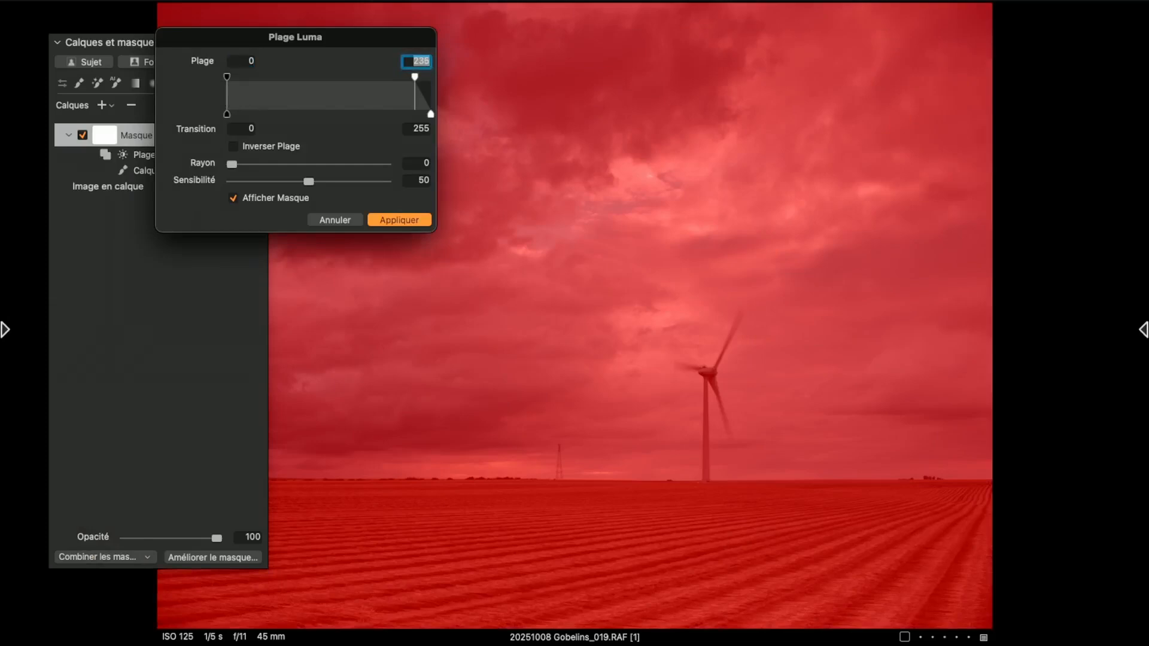
text(25)
key(Tab)
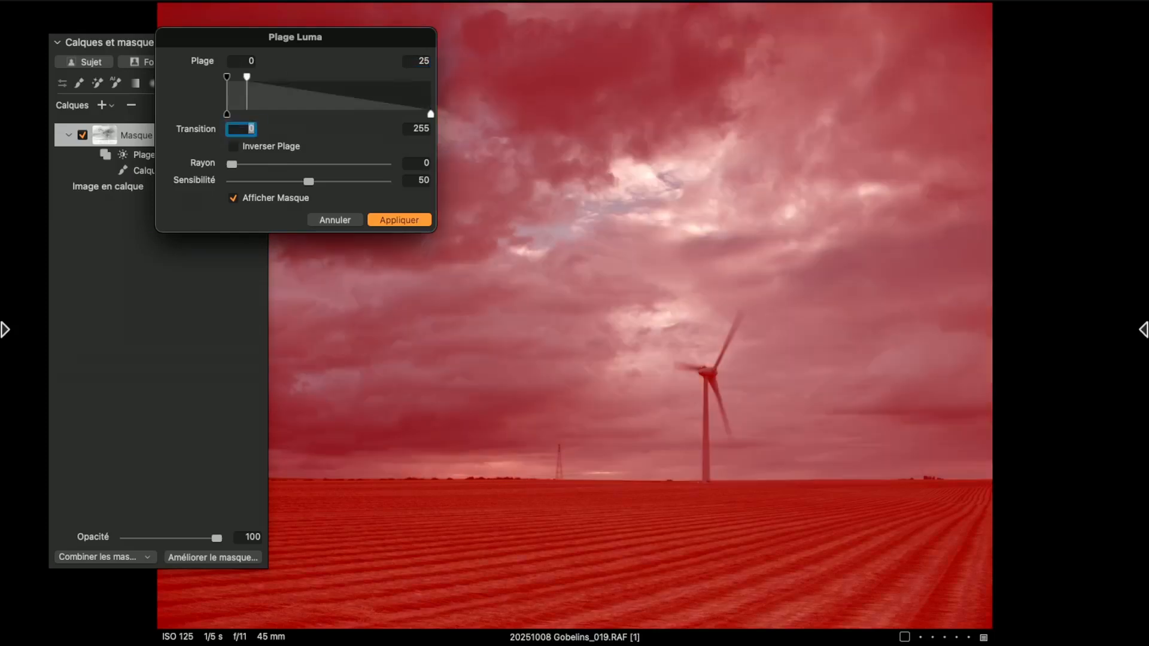
Set the Luma range's upper transition limit to 35 and apply the mask.
key(Tab)
text(10)
key(BackSpace)
text(35)
key(Tab)
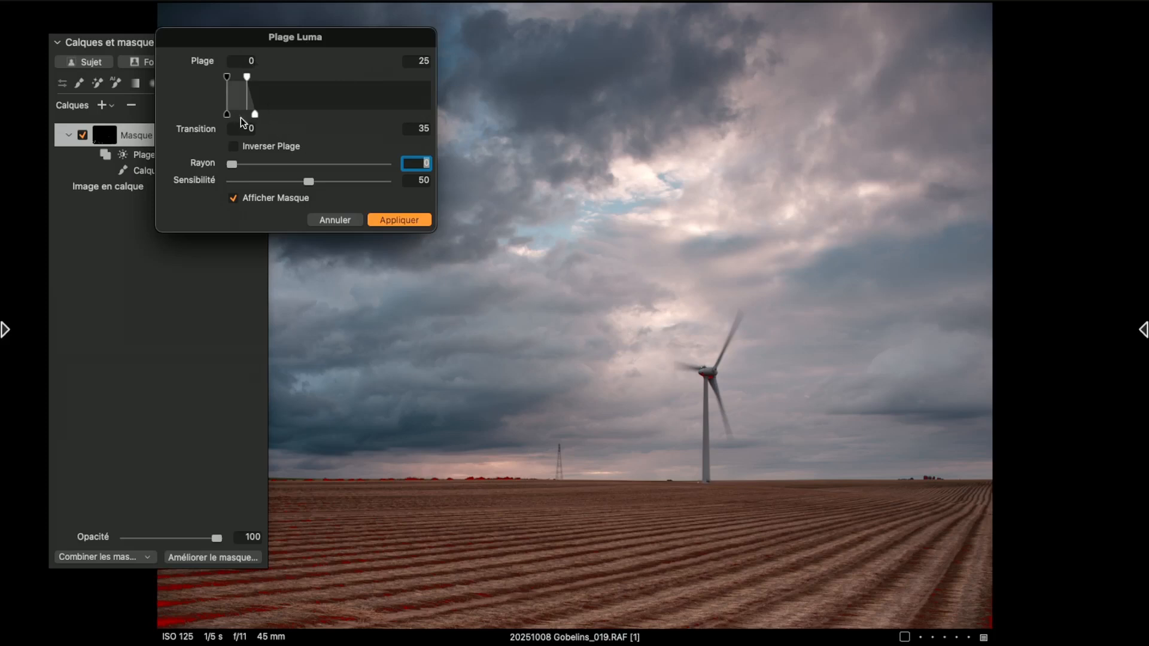
click(397, 220)
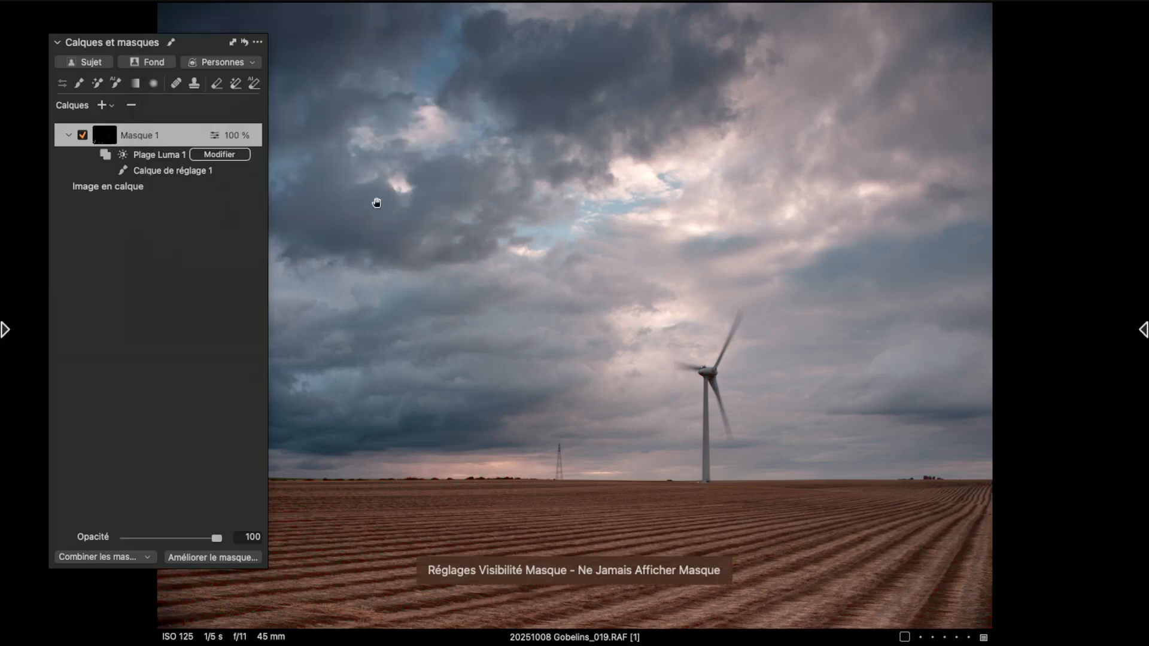
Rename the masked layer "Zone I 0-25" and copy that name.
double_click(150, 135)
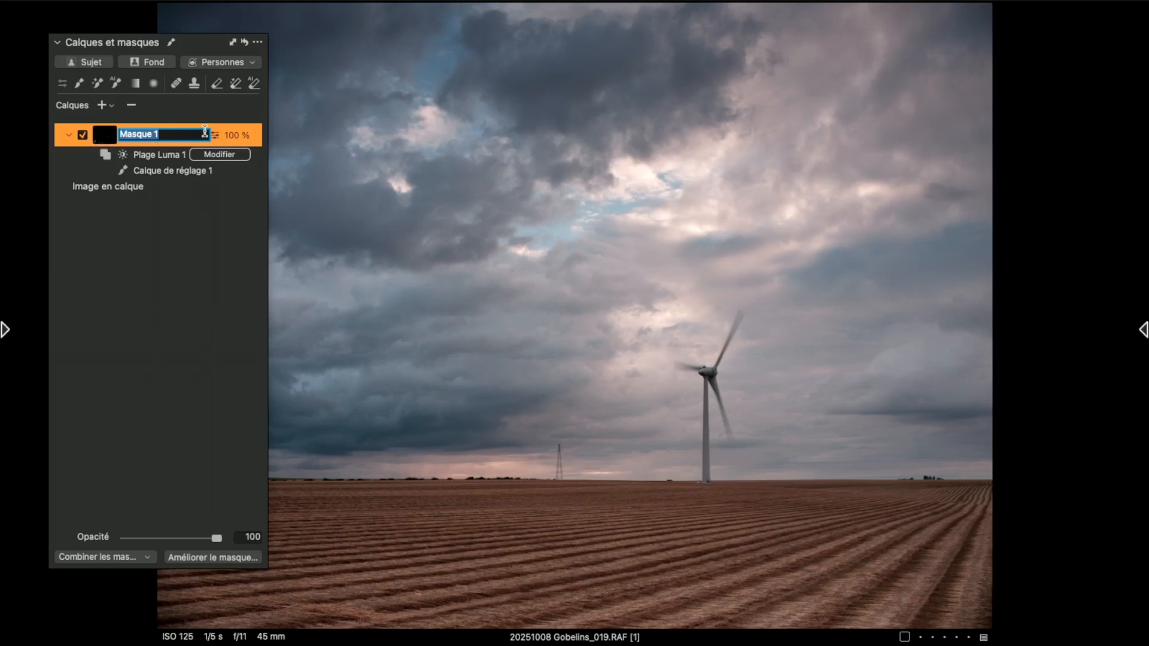
text(Zone 1)
text(0-25)
click(144, 136)
key(BackSpace)
key(BackSpace)
text(I)
key(Return)
key(super+c)
Create a second empty adjustment layer and add a Luma range mask to it.
click(100, 246)
click(111, 107)
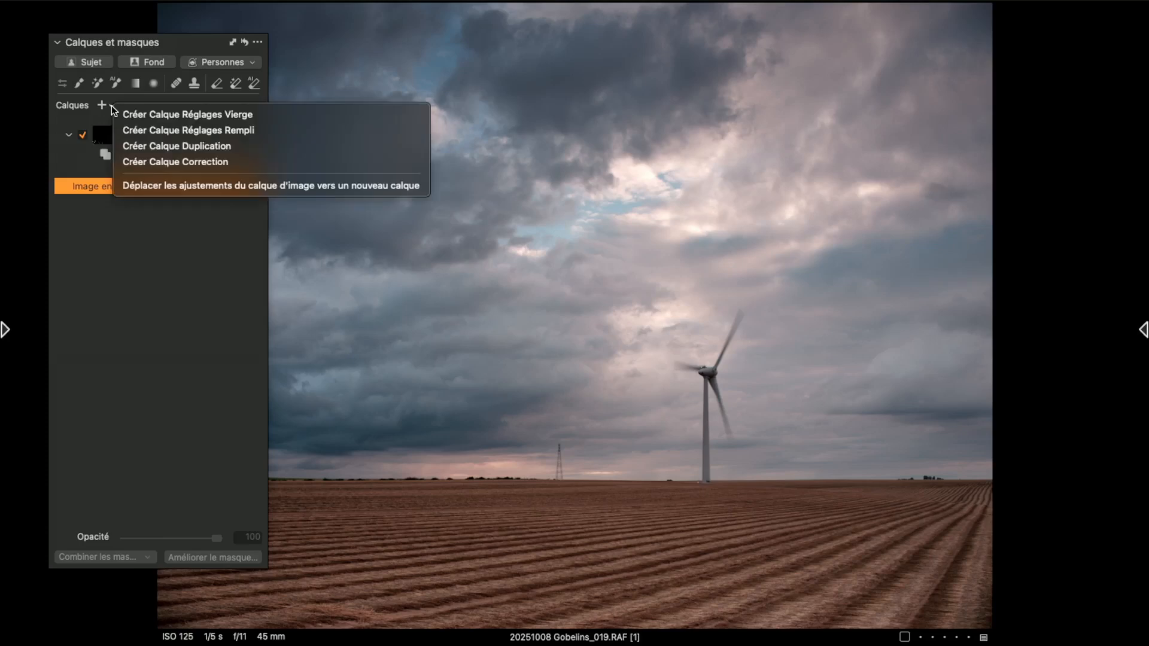
click(136, 115)
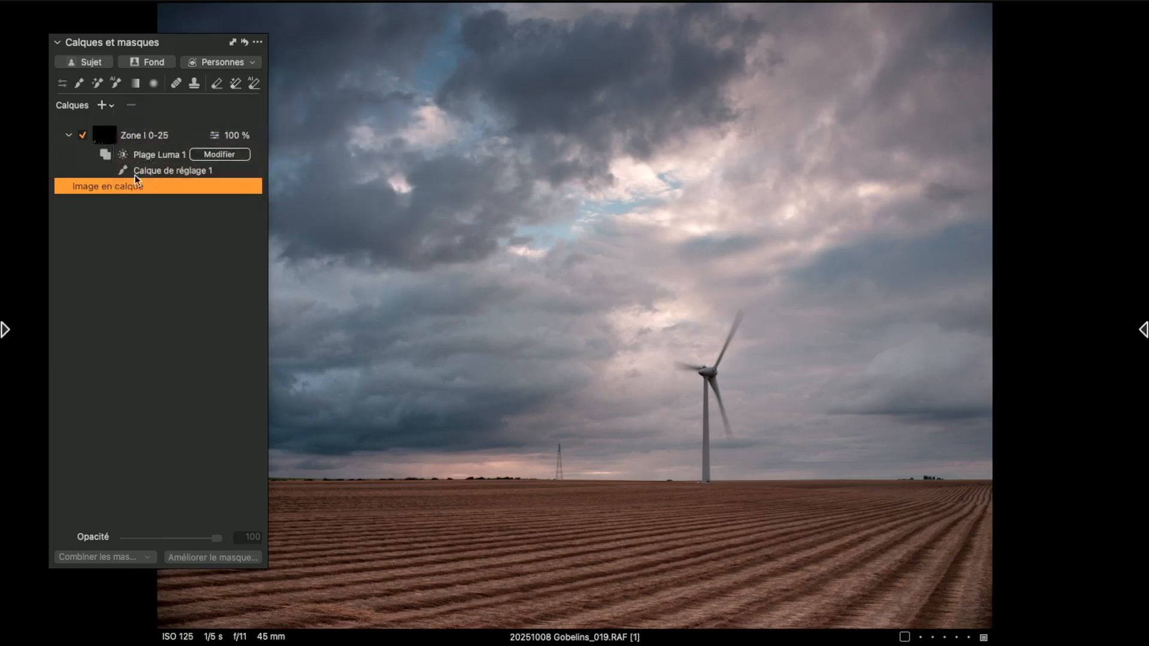
click(122, 556)
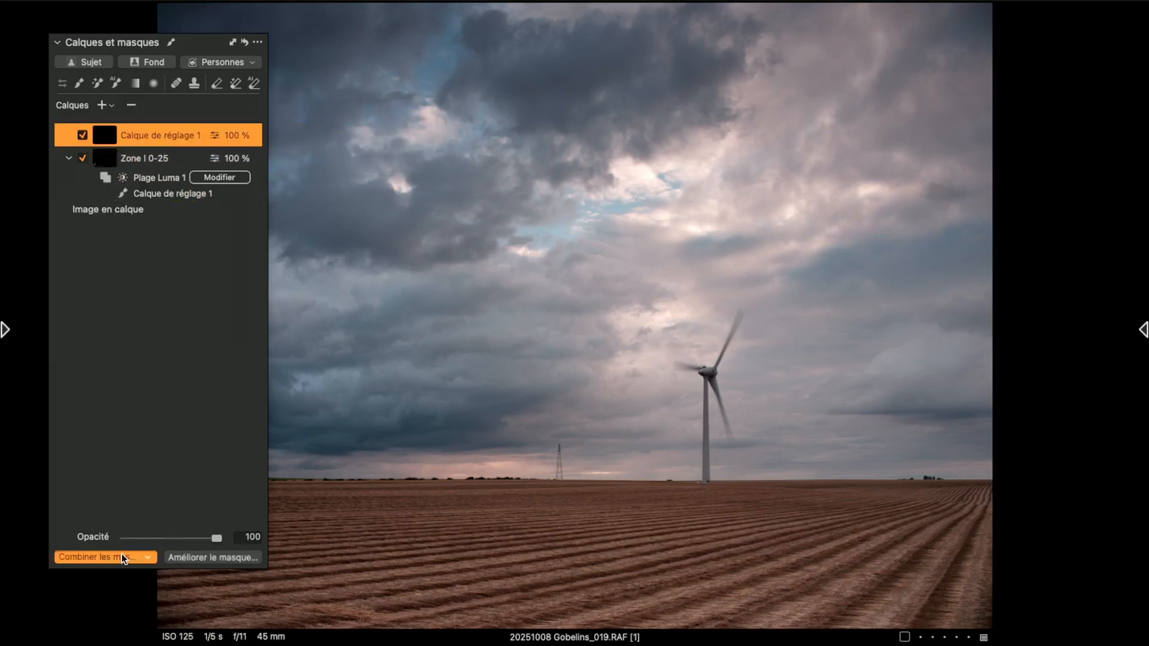
click(93, 554)
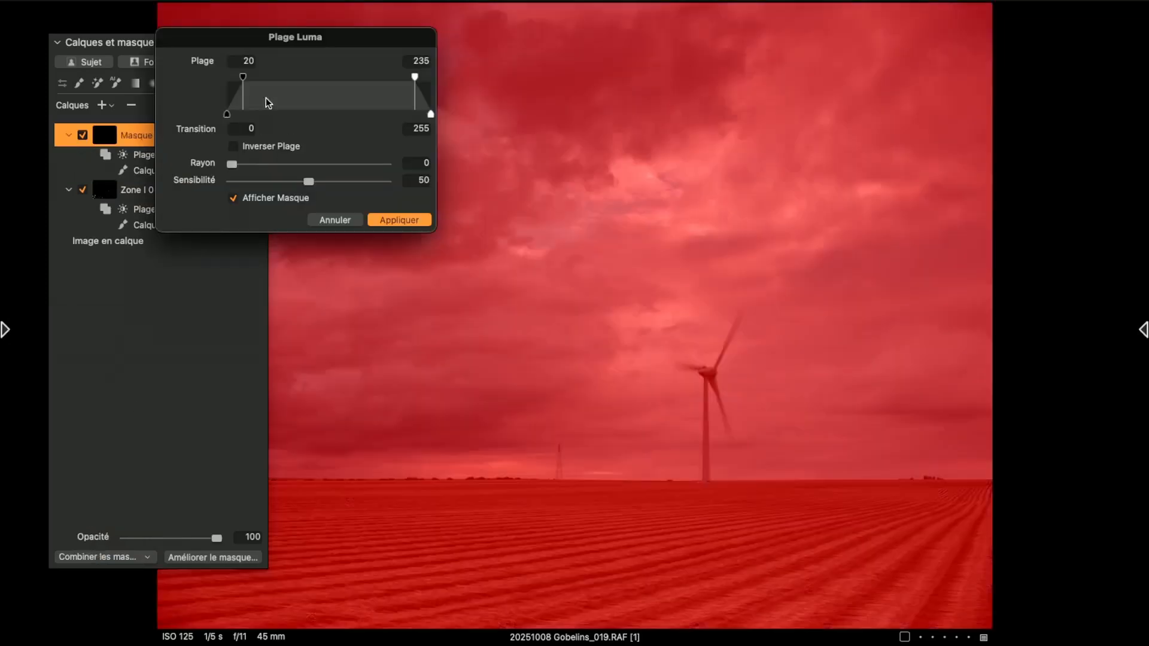
Set the second layer's Luma range to 25–50.
double_click(243, 61)
text(250)
key(BackSpace)
key(Tab)
text(50)
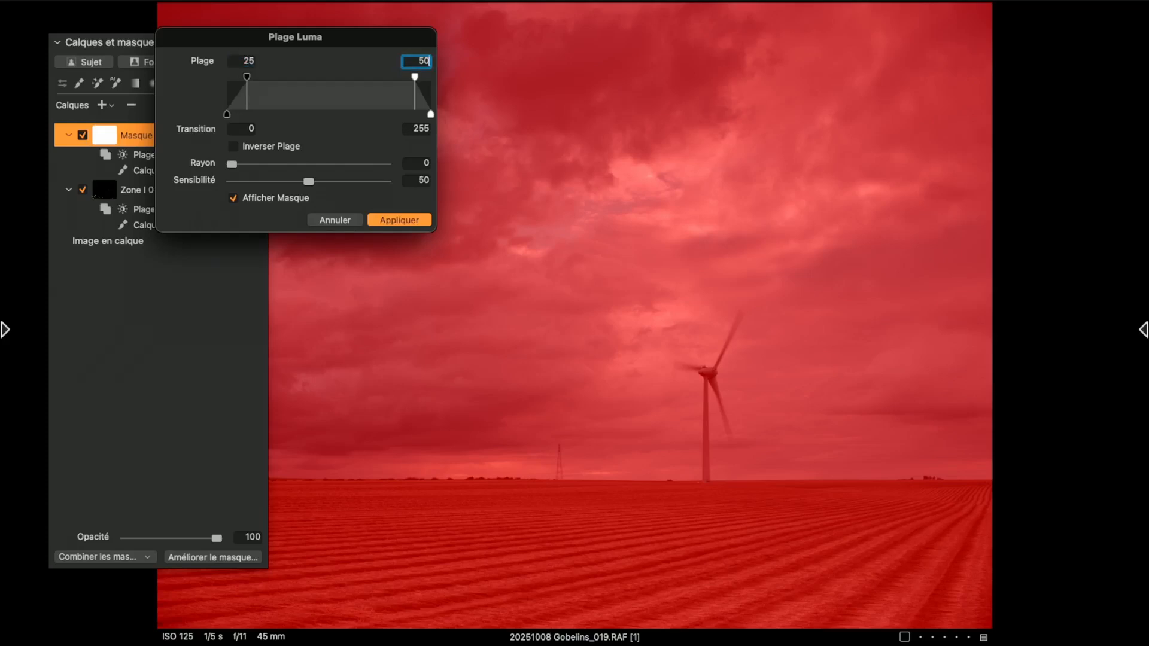
key(Tab)
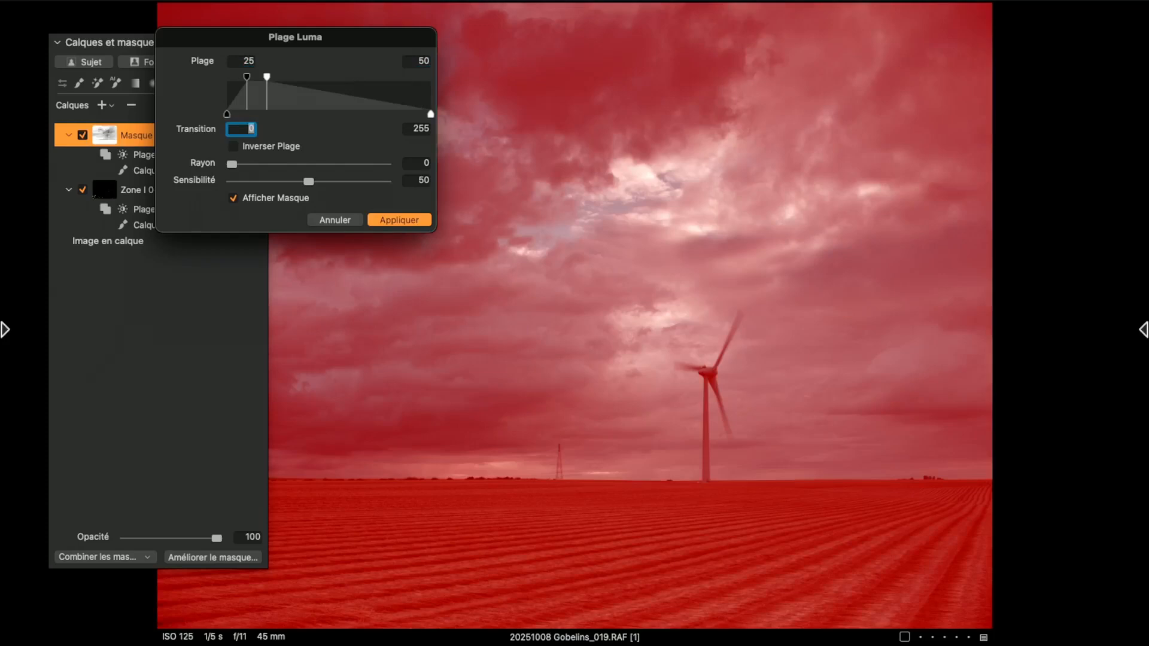
Set the second mask's transition limits to 15 and 60 and apply the Luma range.
text(15)
key(Tab)
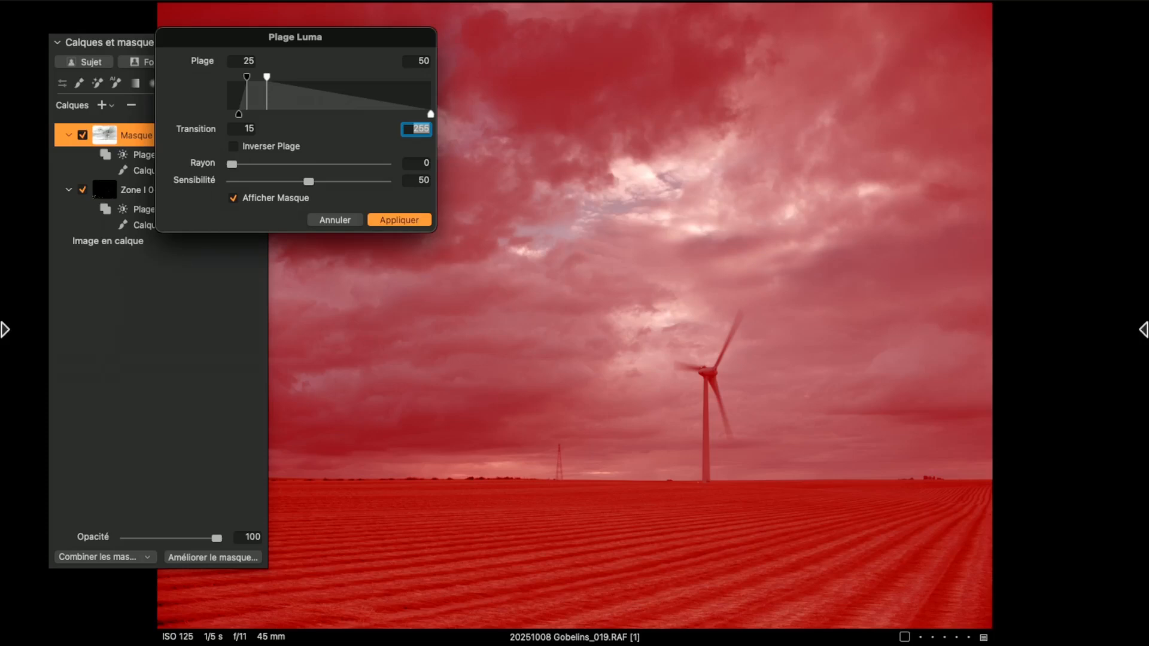
text(60)
key(Tab)
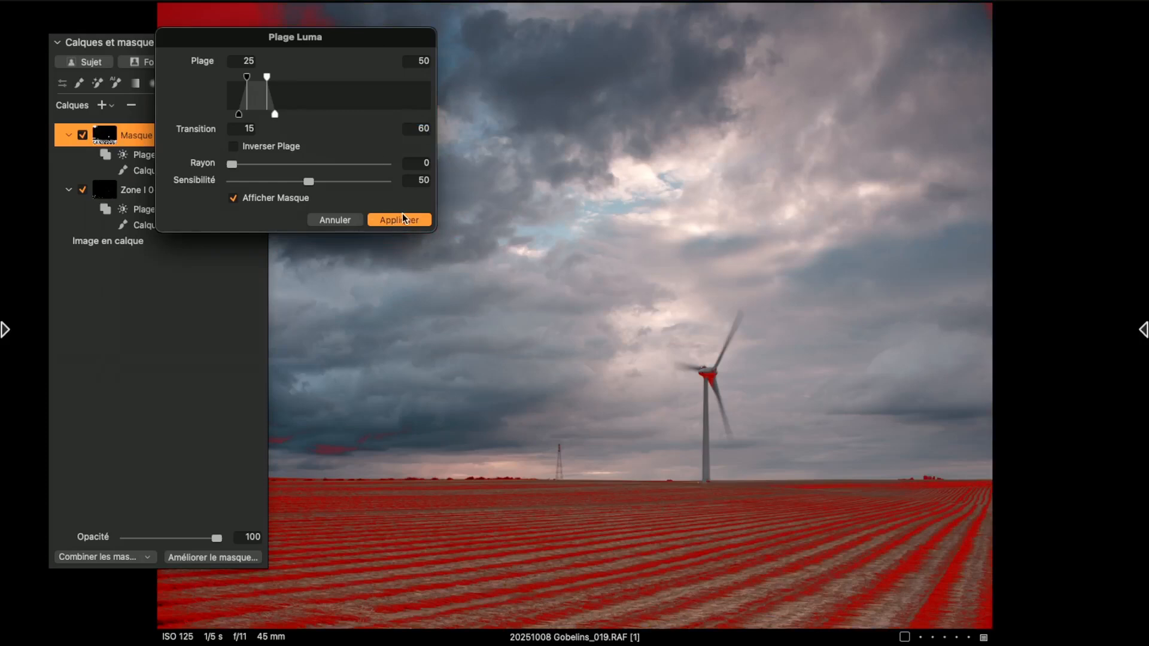
click(402, 220)
Rename the second masked layer "Zone II 25-50", reusing the copied layer name.
double_click(140, 134)
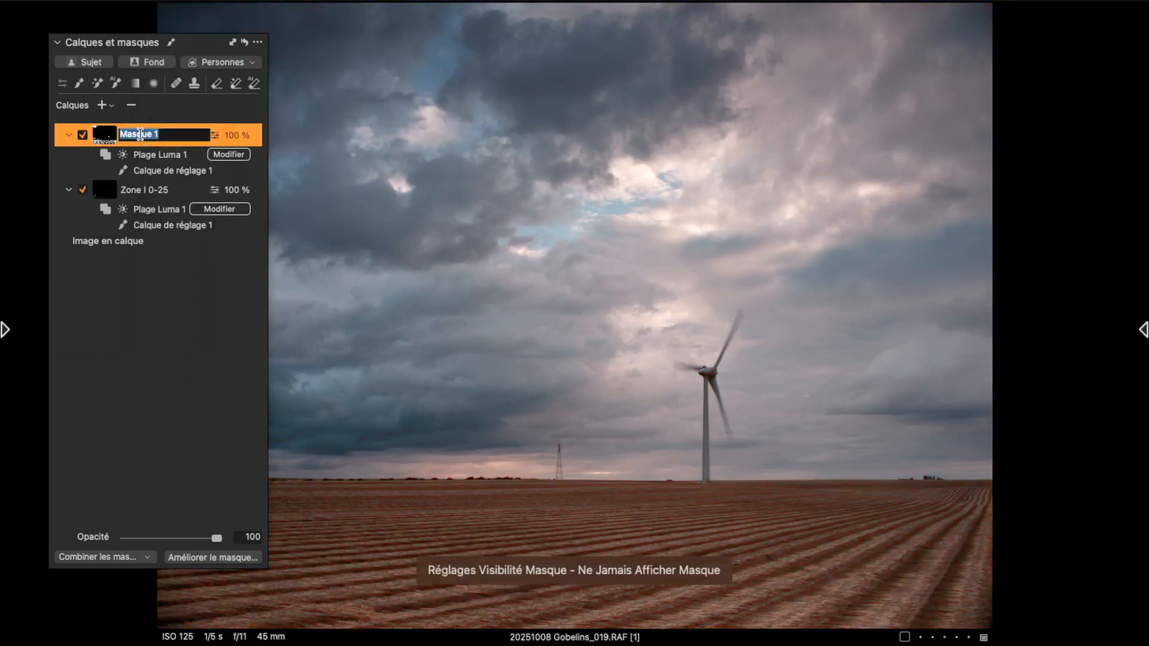
key(super+v)
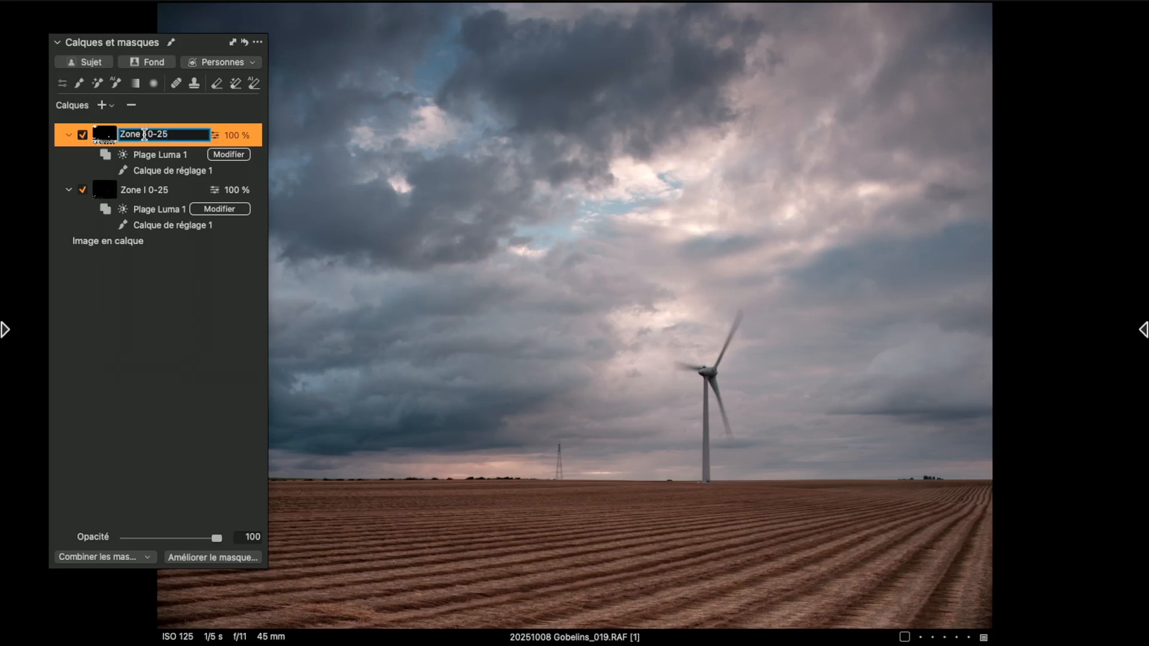
click(144, 134)
text(I)
key(Delete)
key(Delete)
text(-50)
key(Return)
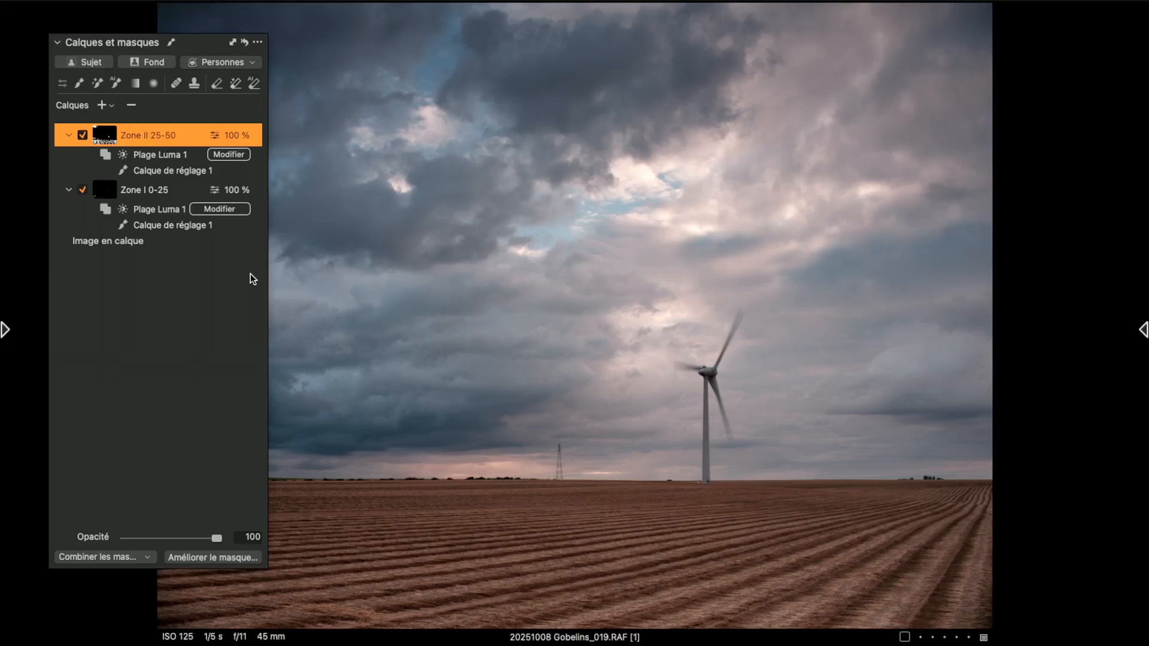
Show the Zone II mask overlay and move the layers palette clear of the tool panels to the photo's opposite edge.
key(m)
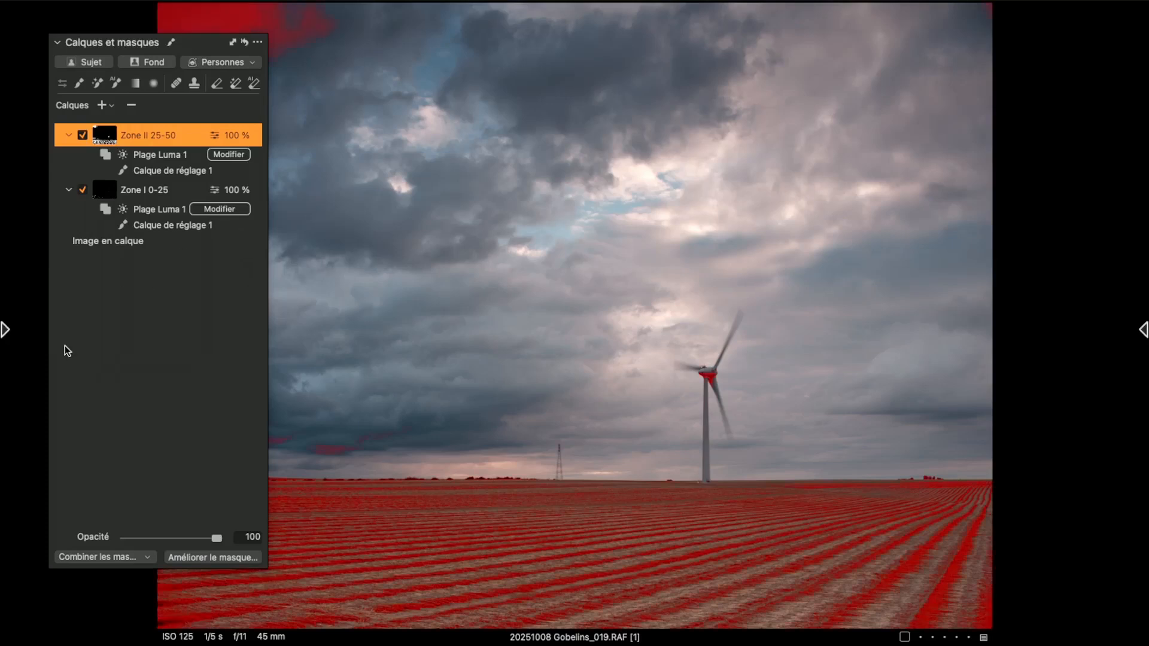
mouse_move(4, 408)
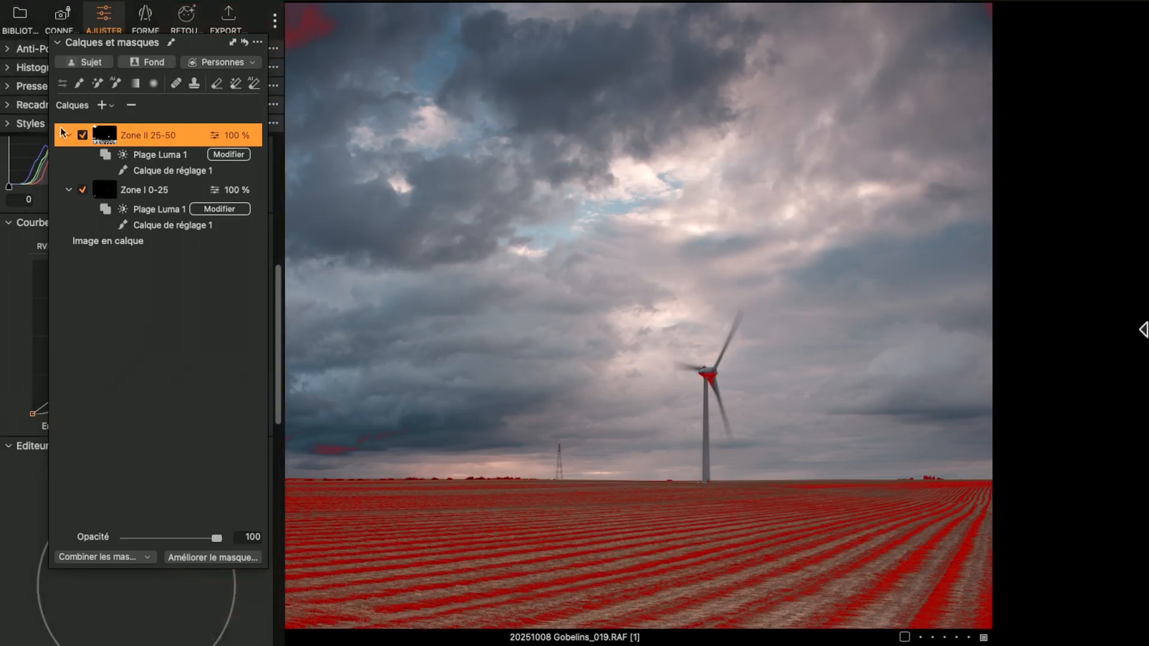
drag(33, 402, 34, 377)
click(34, 376)
key(Delete)
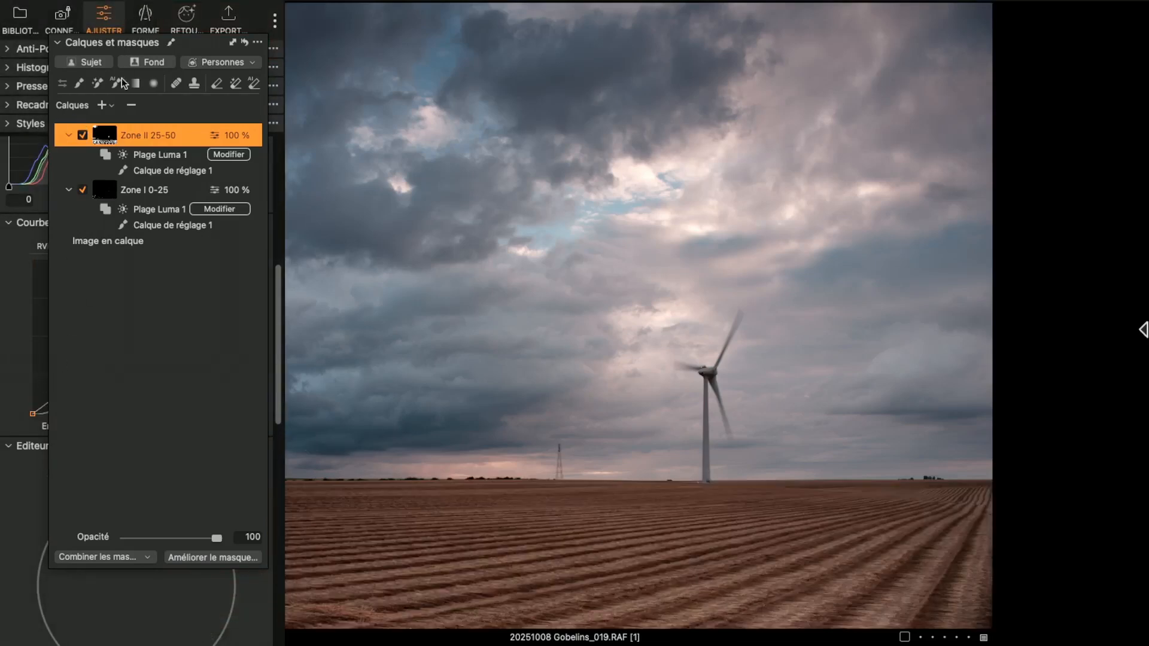
key(m)
drag(87, 46, 937, 60)
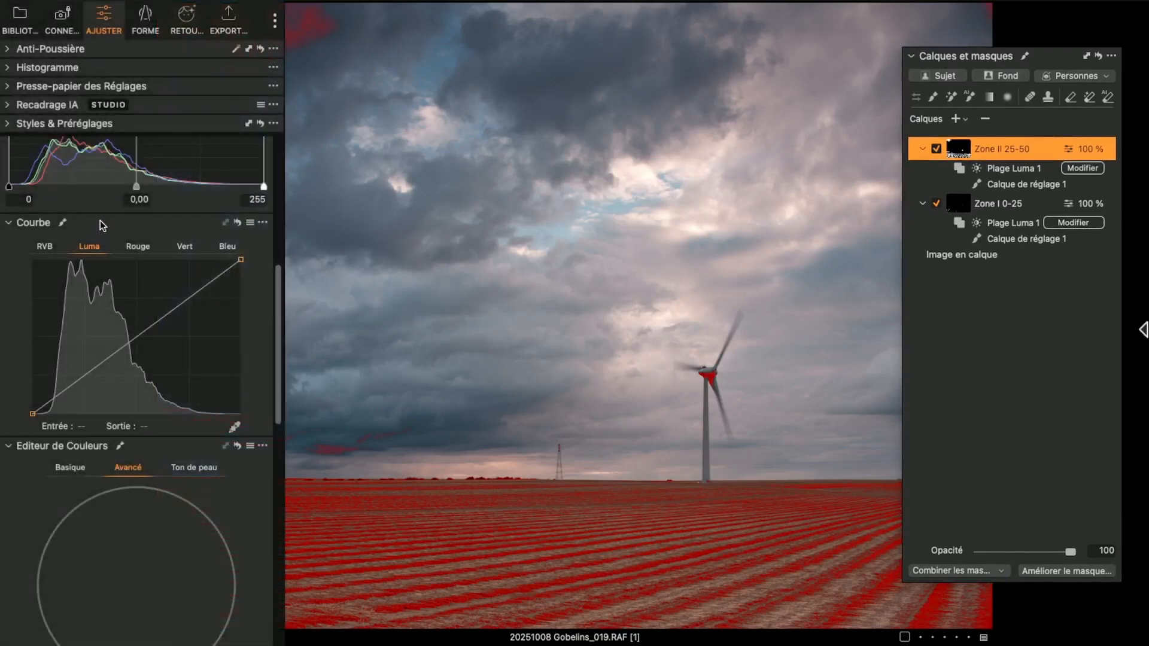
Float the Curve tool as a separate palette beside the photo and hide the tool panels.
click(166, 222)
drag(165, 223, 144, 102)
key(super+t)
click(375, 228)
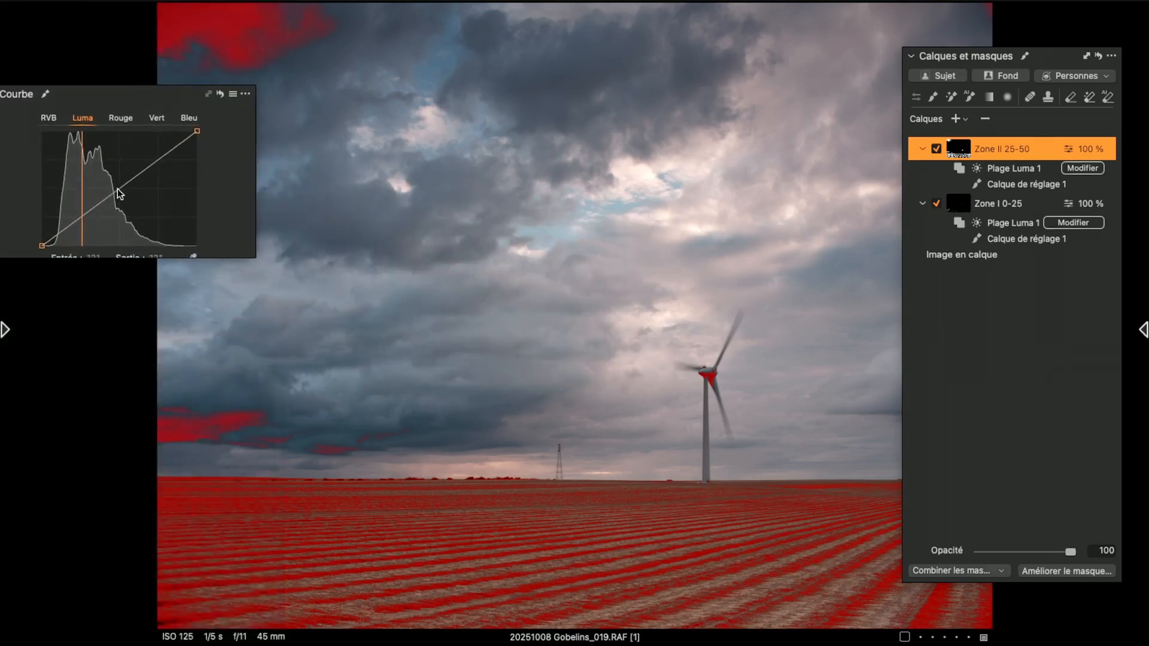
Darken the Zone II layer by lowering the midpoint of its Luma curve, and compare the result with the mask overlay.
key(m)
drag(122, 194, 123, 199)
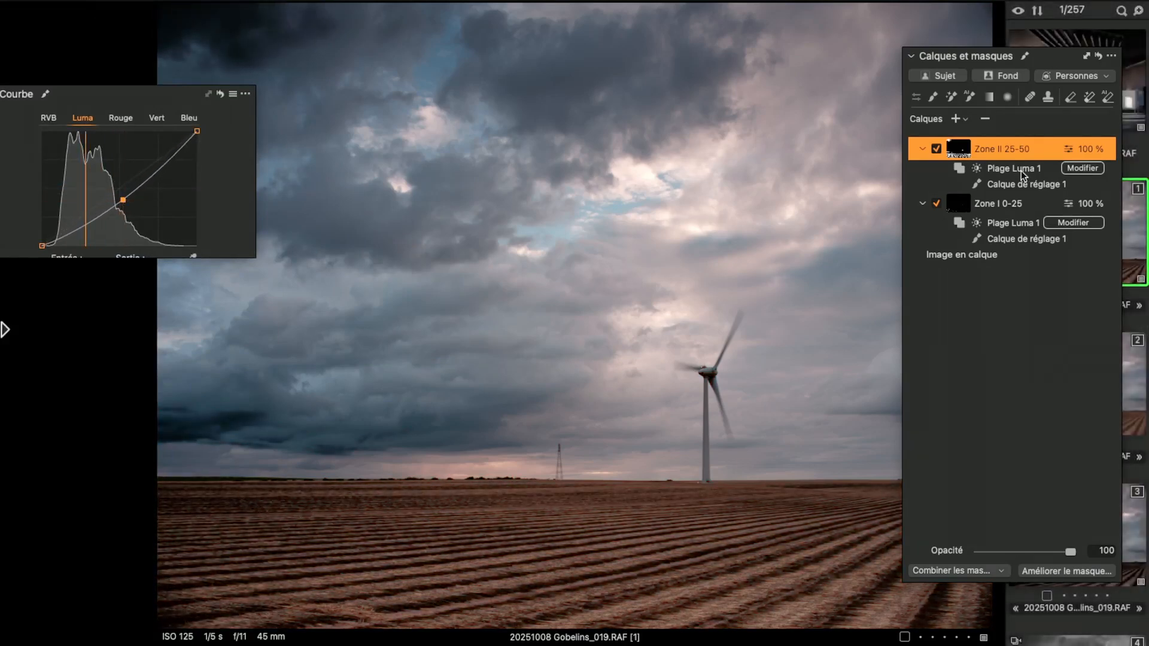
key(m)
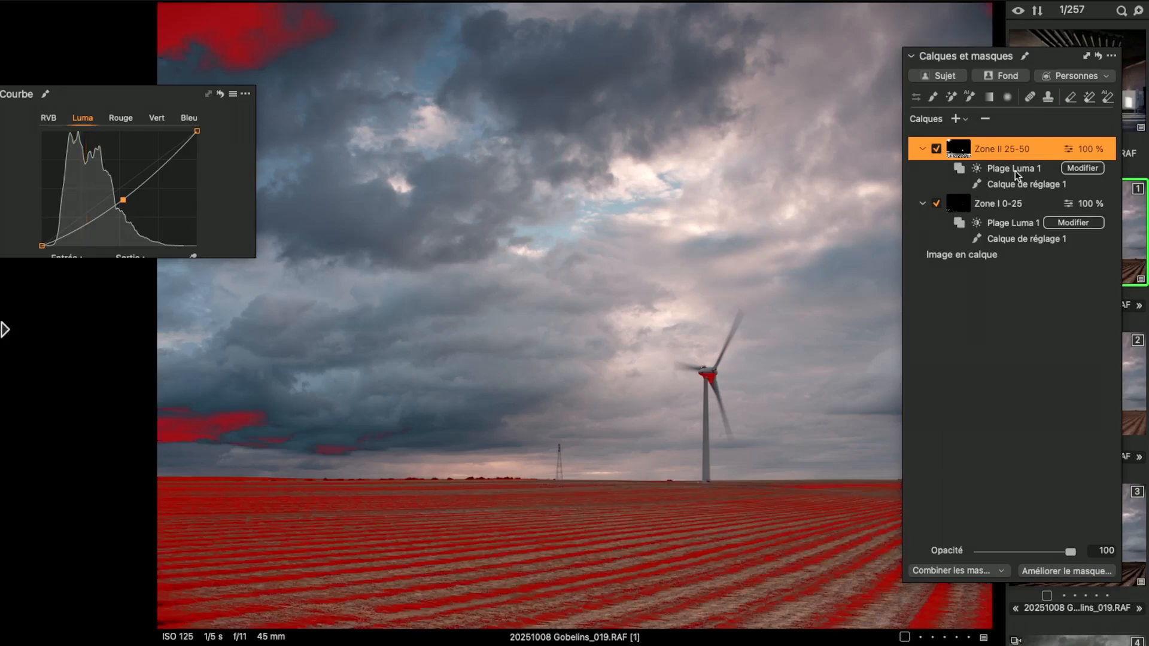
drag(1071, 552, 1113, 550)
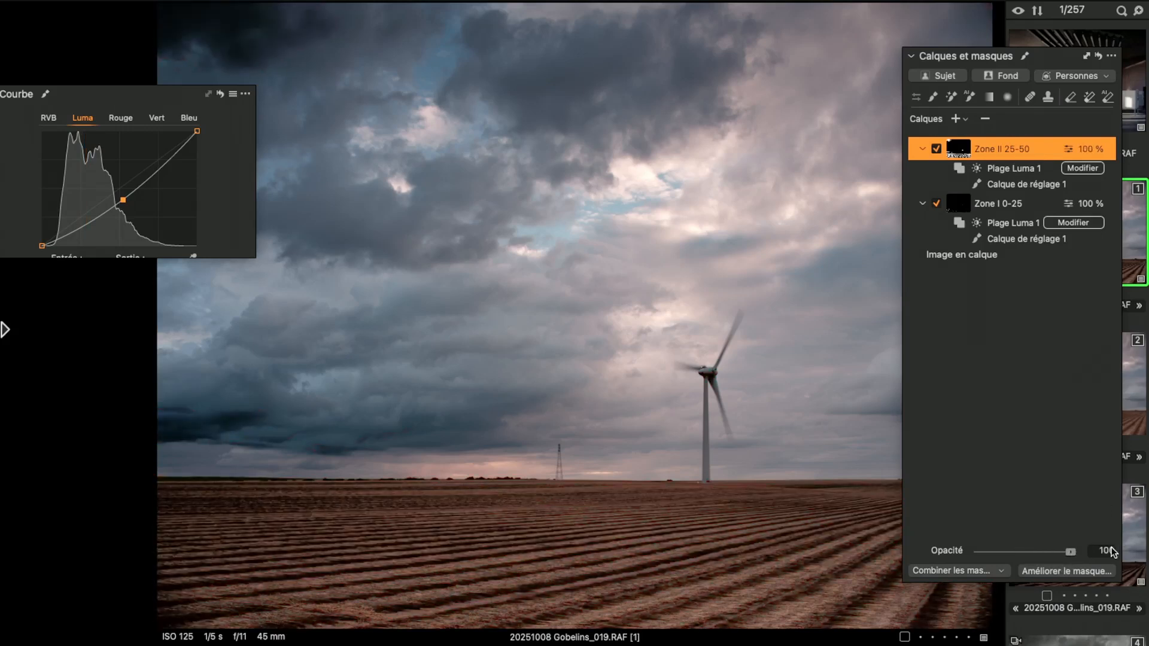
mouse_move(1026, 170)
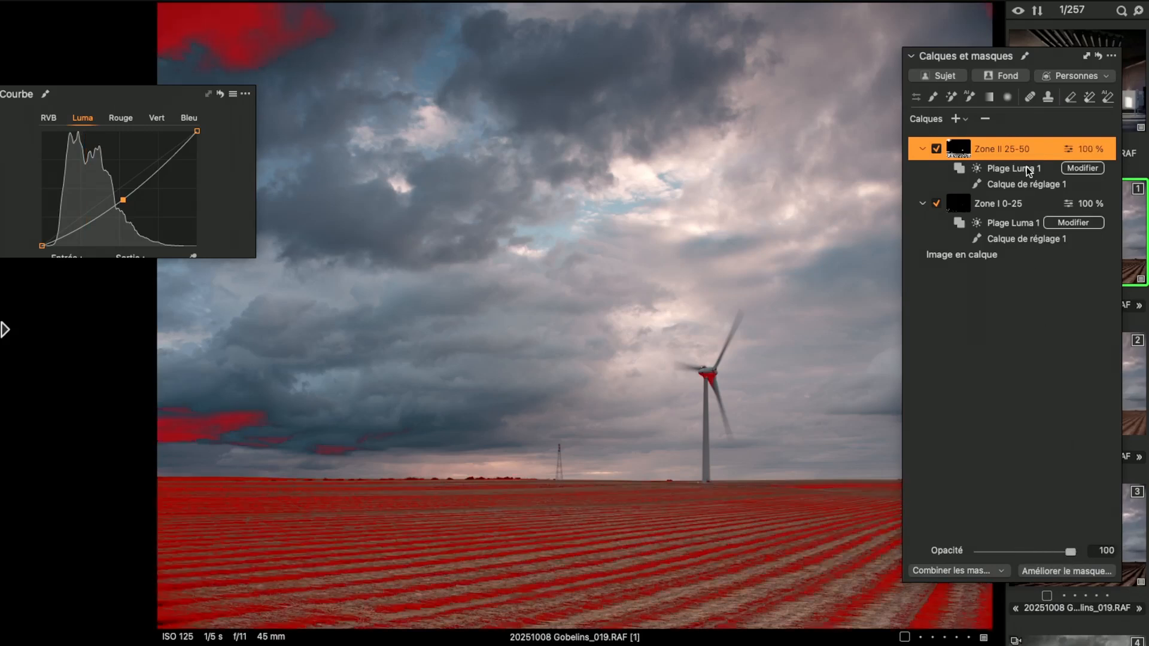
Change the lower transition limit of the Zone II Luma range to 12.
click(1075, 168)
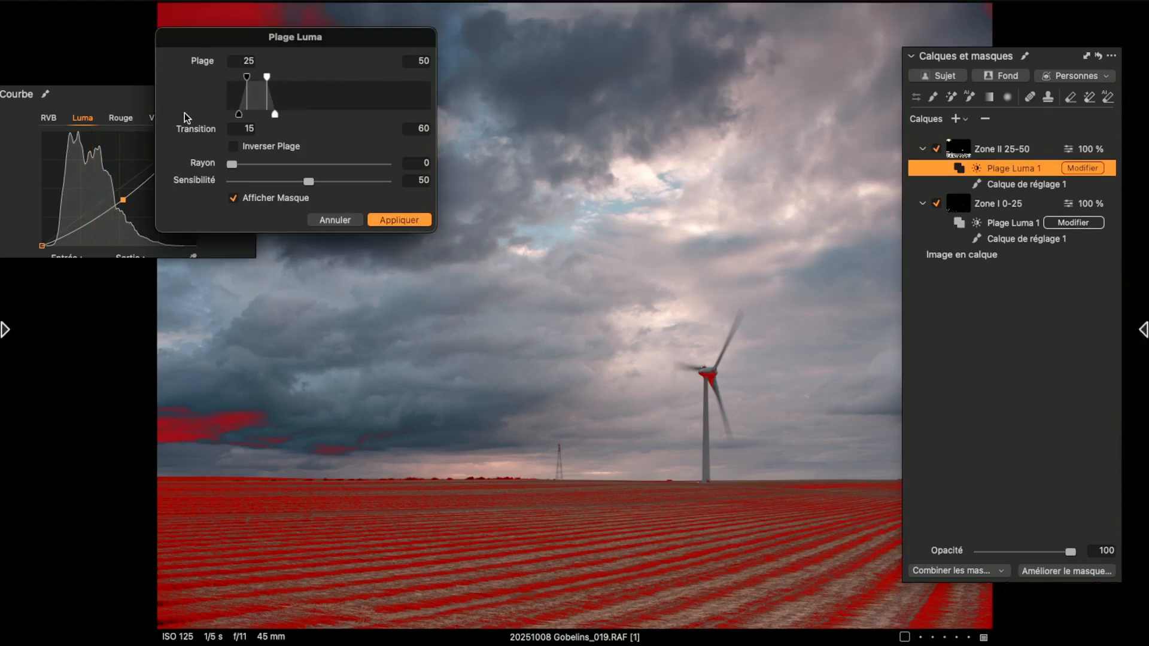
drag(239, 114, 238, 119)
Delete the Zone II Luma range mask and remove both zone layers, leaving only the image layer.
click(984, 119)
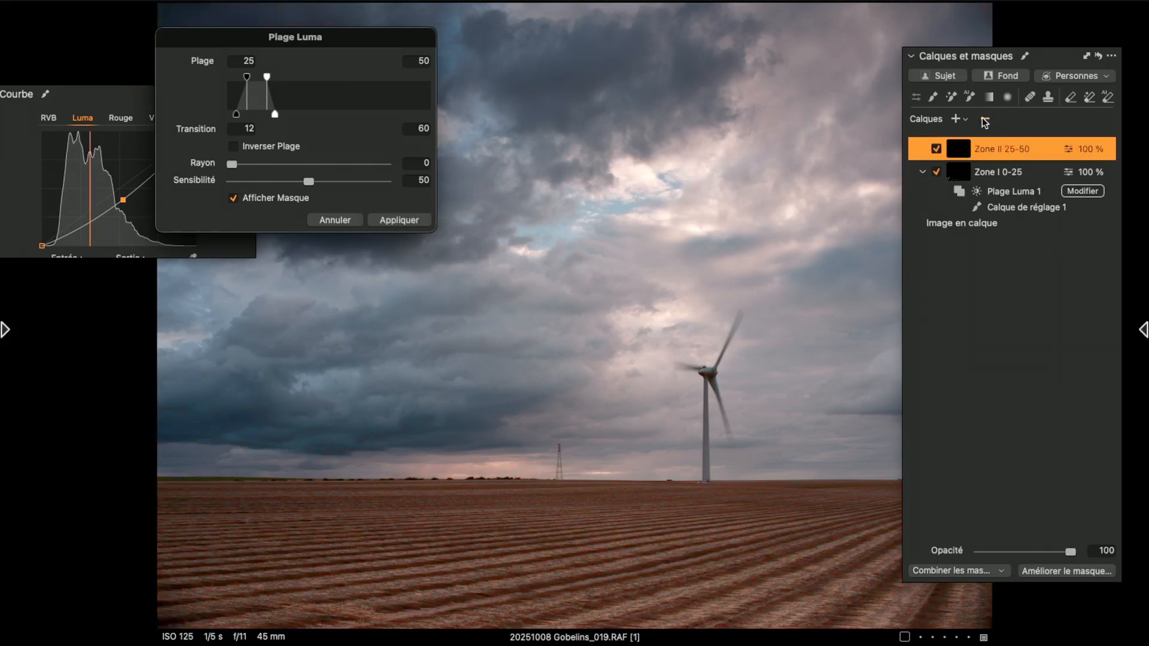
click(398, 221)
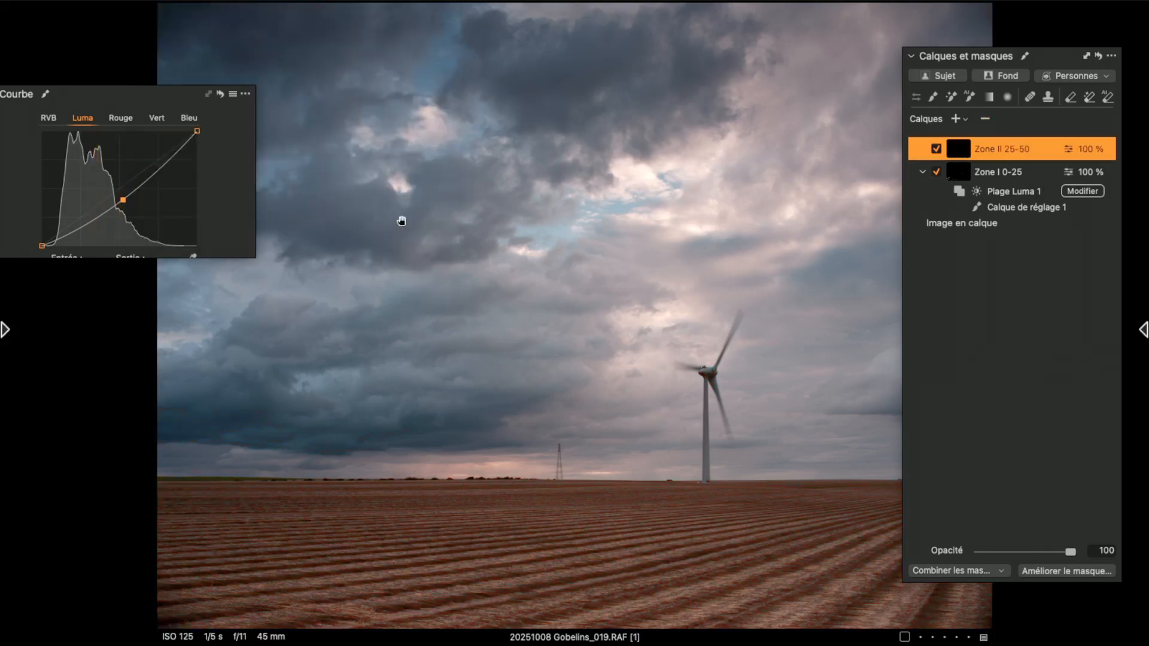
click(985, 119)
click(985, 119)
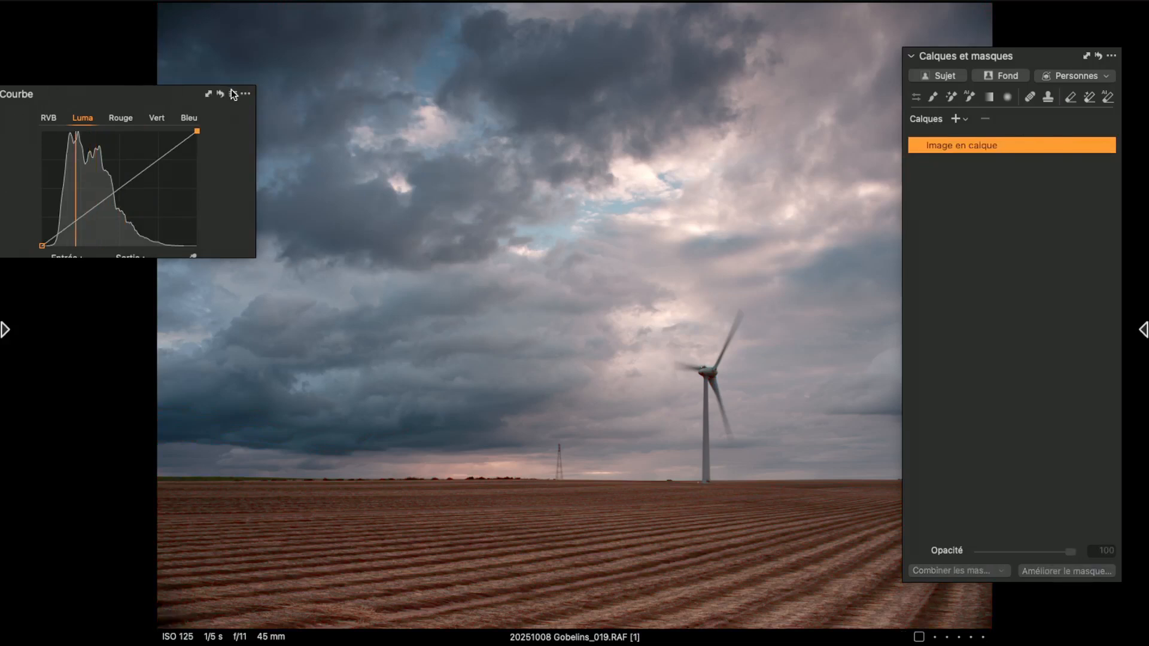
Move the Curve palette over the photo and float the Styles & Préréglages tool as a separate palette below it.
mouse_move(6, 249)
drag(40, 96, 386, 95)
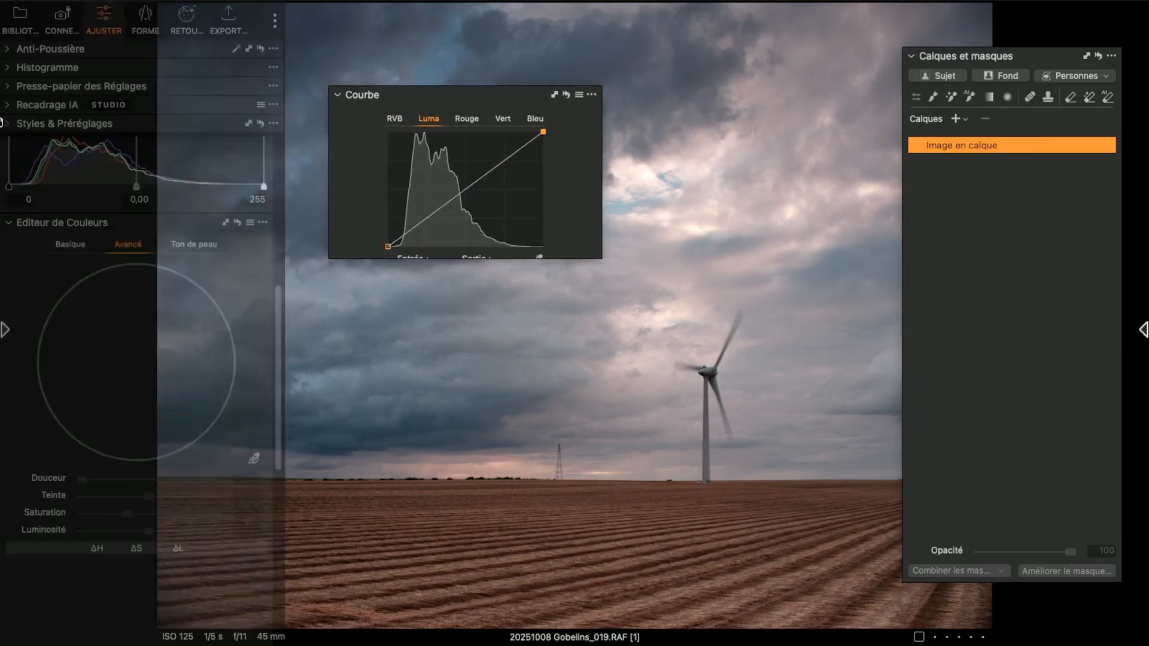
drag(4, 125, 502, 364)
click(502, 364)
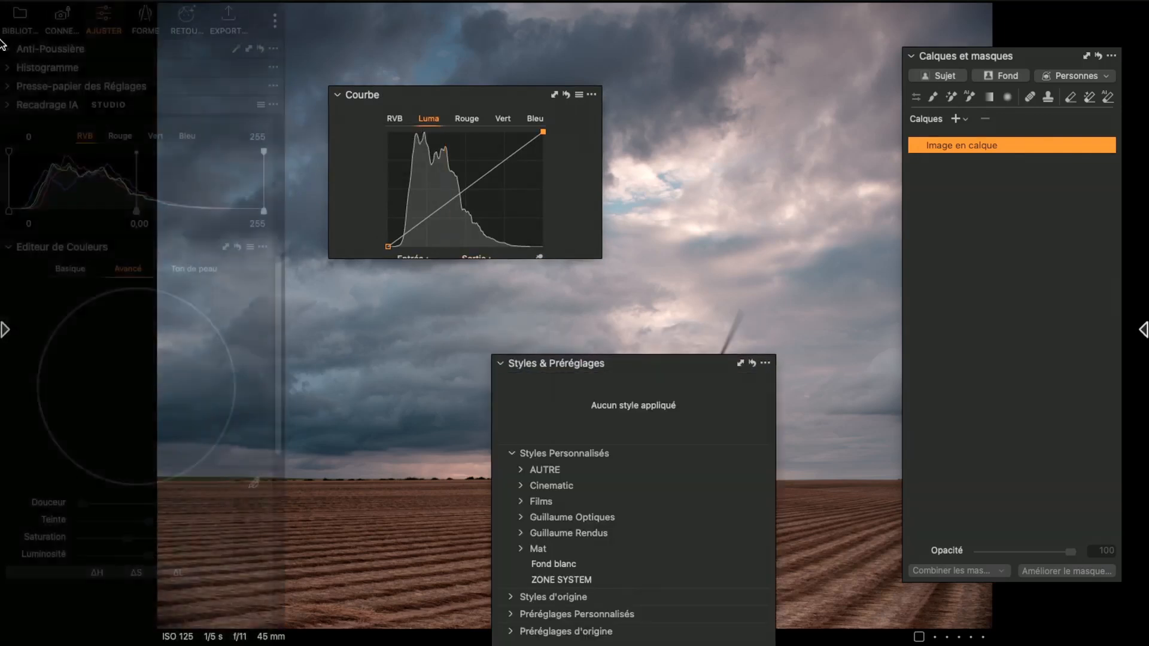
Dock the collapsed Courbe palette and the Styles & Préréglages palette together, and apply the ZONE SYSTEM style to the photo.
drag(386, 91, 190, 24)
click(365, 91)
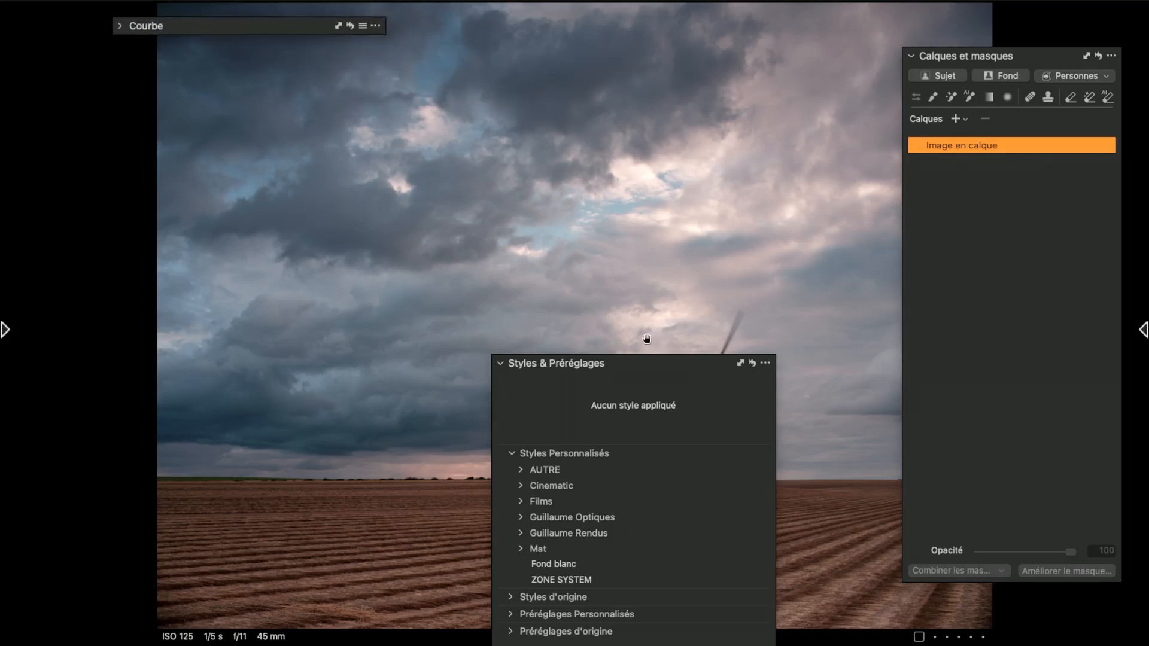
drag(646, 362, 242, 60)
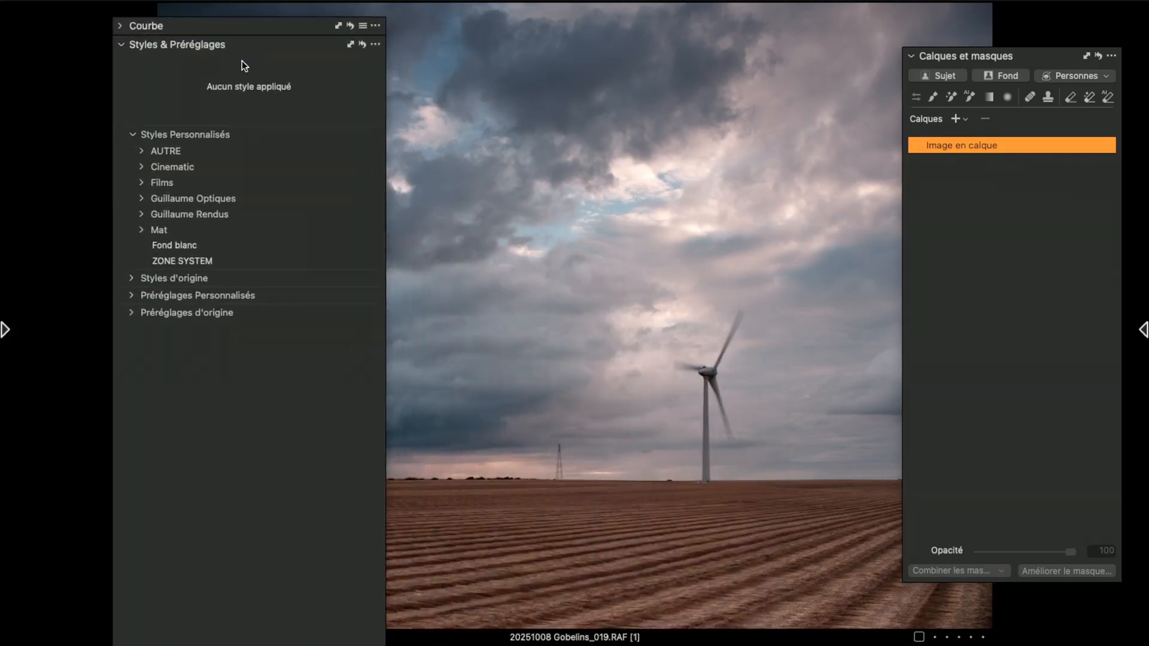
click(181, 261)
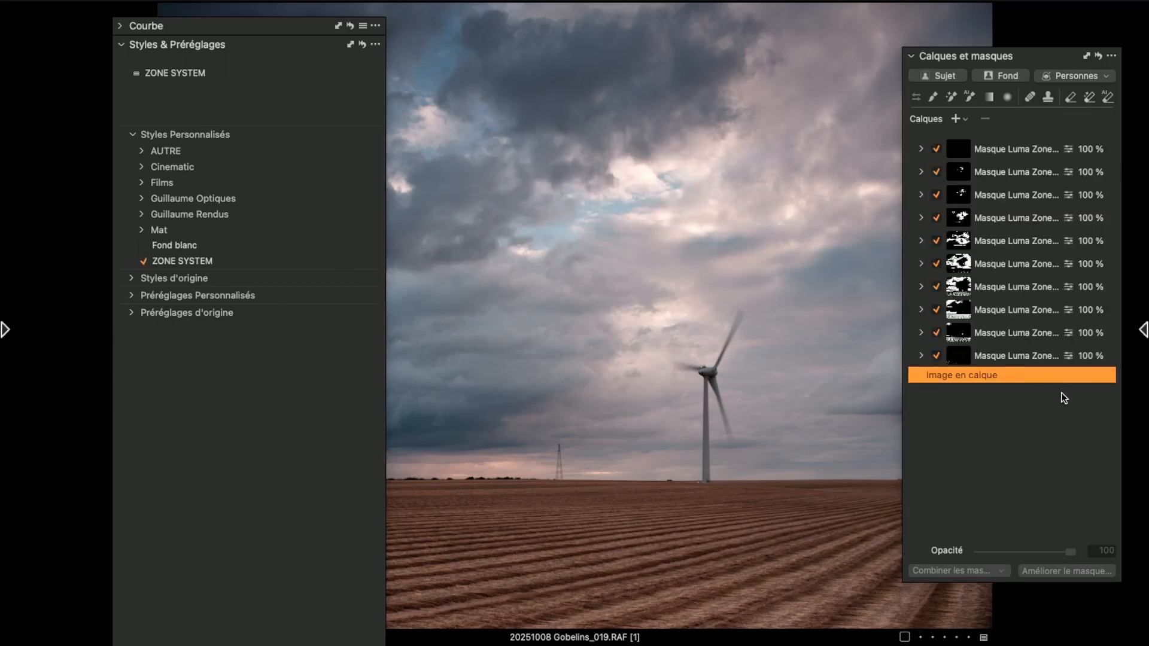
Collapse the Styles & Préréglages palette and examine the mask of each Luma zone layer in turn, from the darkest to the brightest.
click(997, 355)
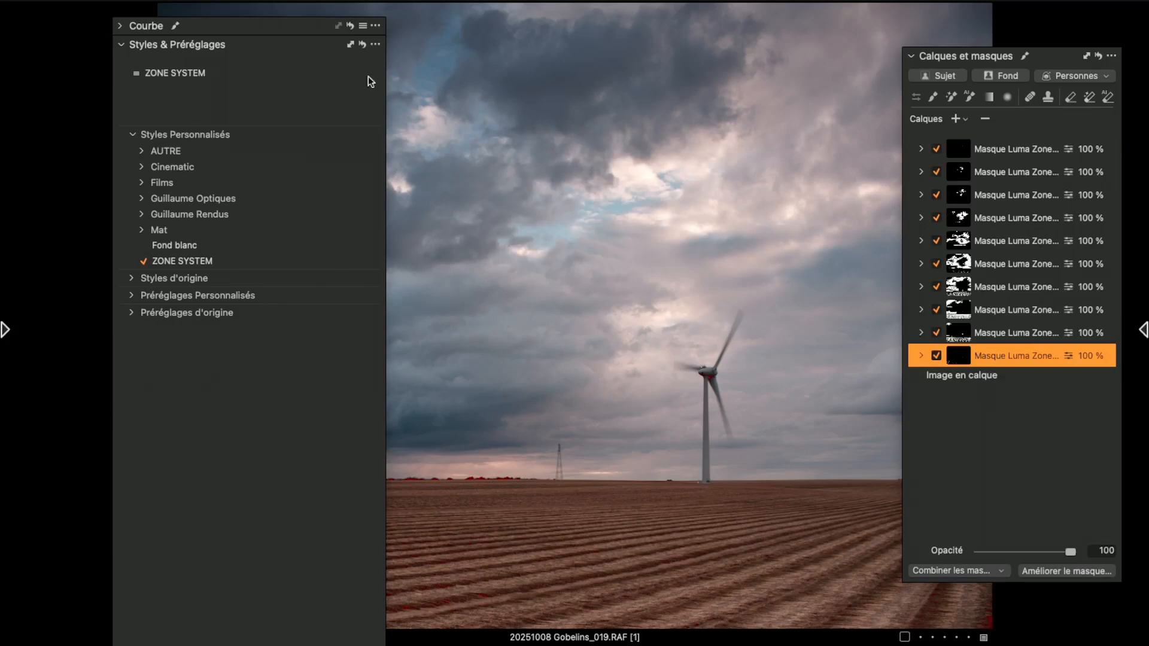
click(119, 45)
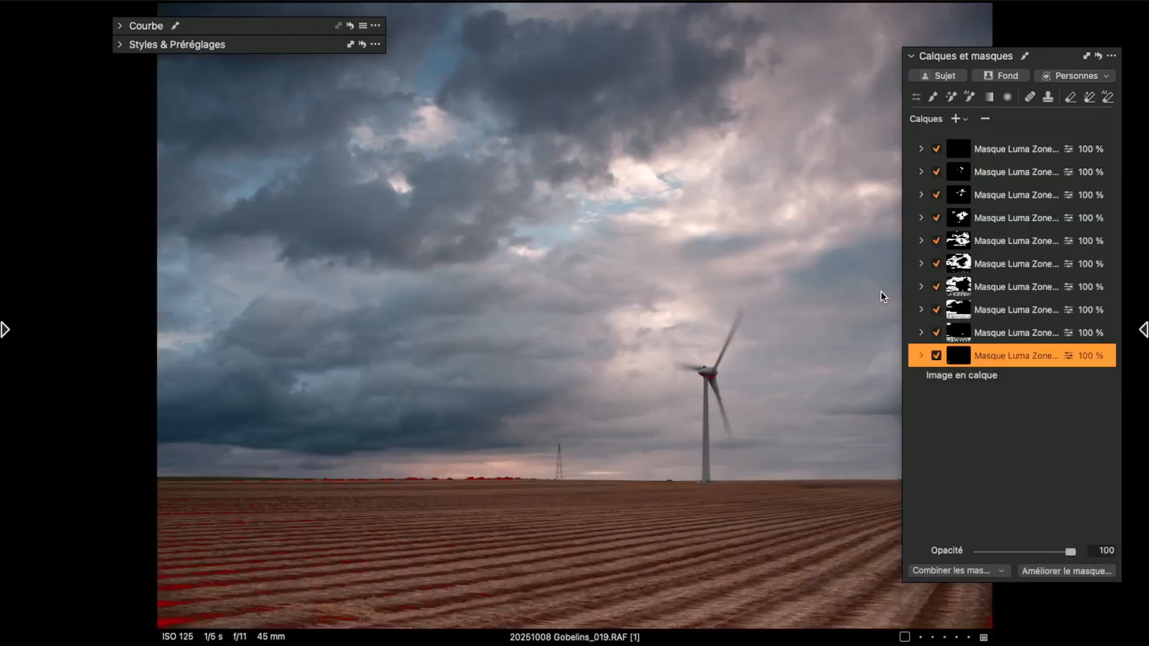
mouse_move(1123, 299)
click(1024, 331)
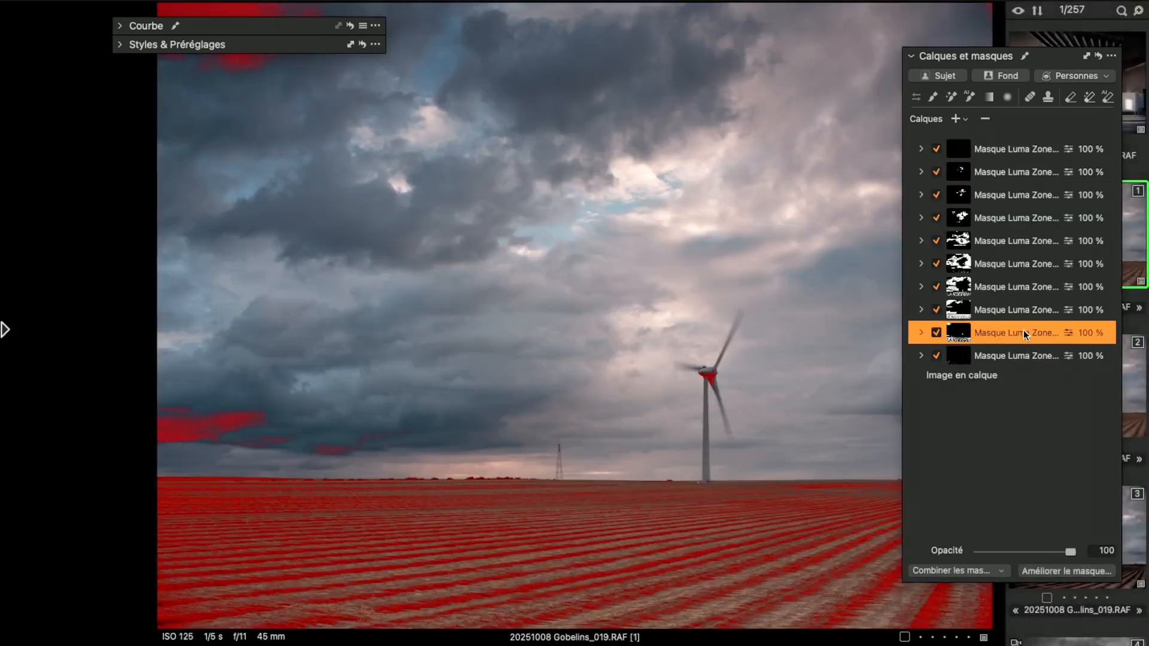
click(1019, 310)
click(1017, 288)
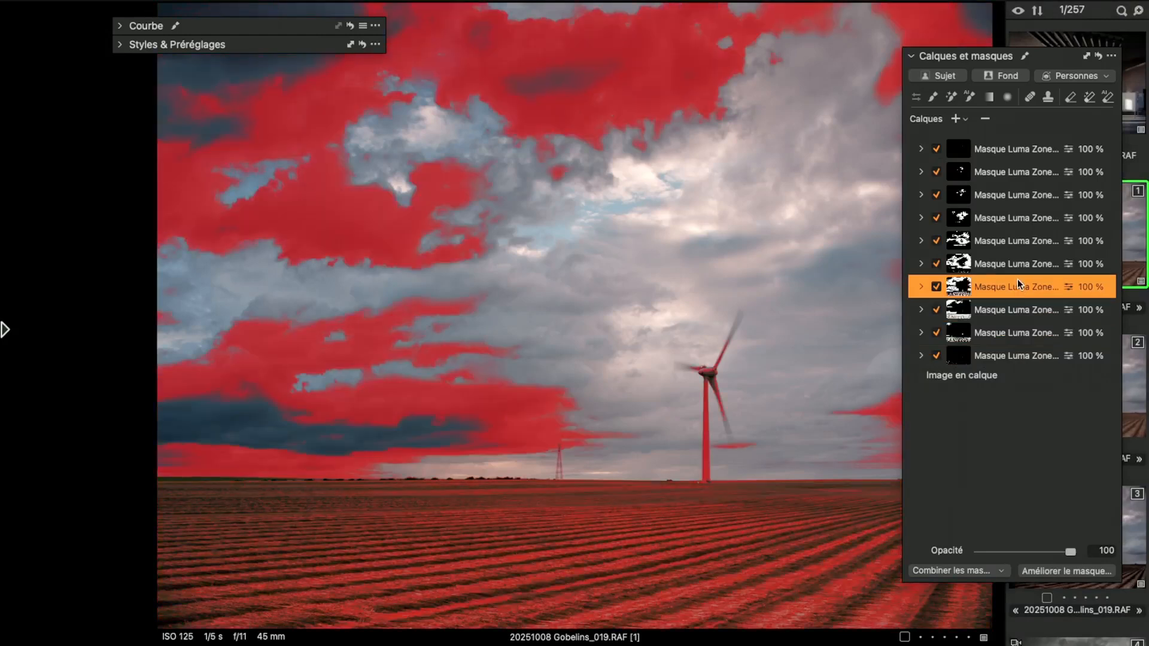
click(1015, 261)
click(1017, 244)
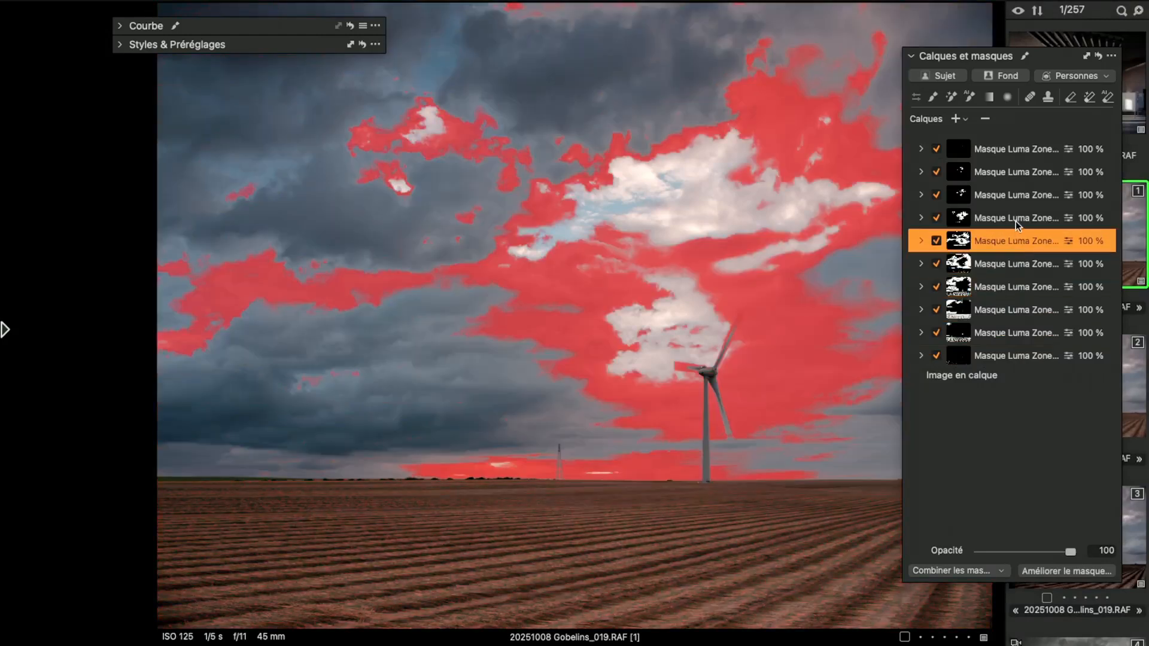
click(1016, 220)
click(1015, 195)
click(1019, 172)
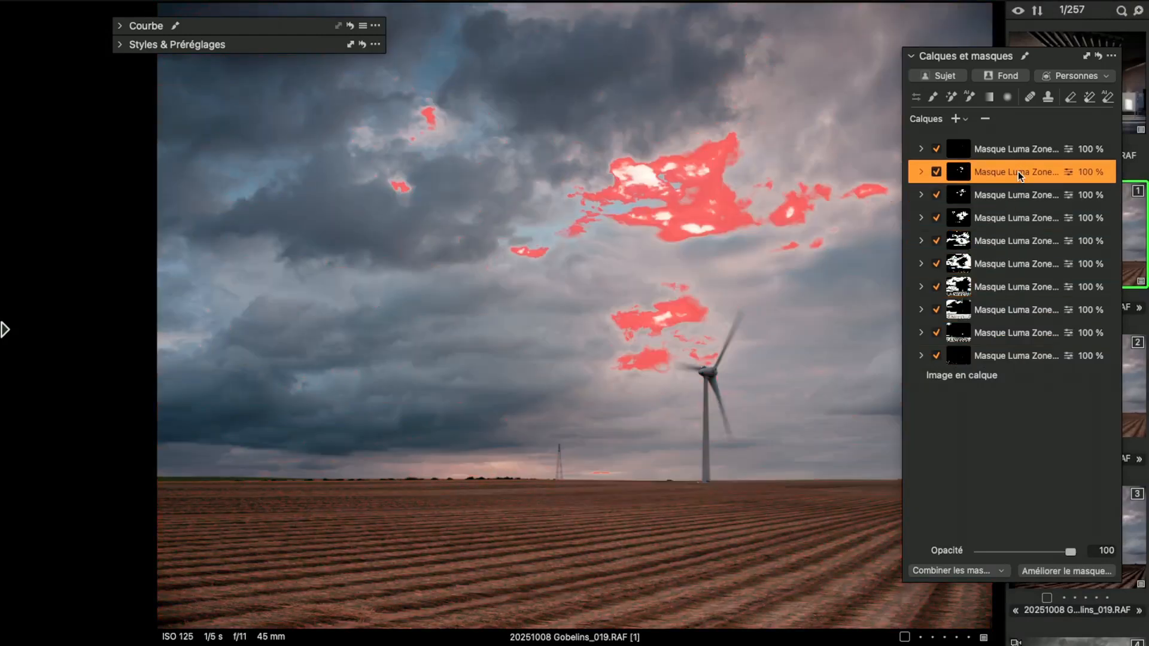
click(1018, 151)
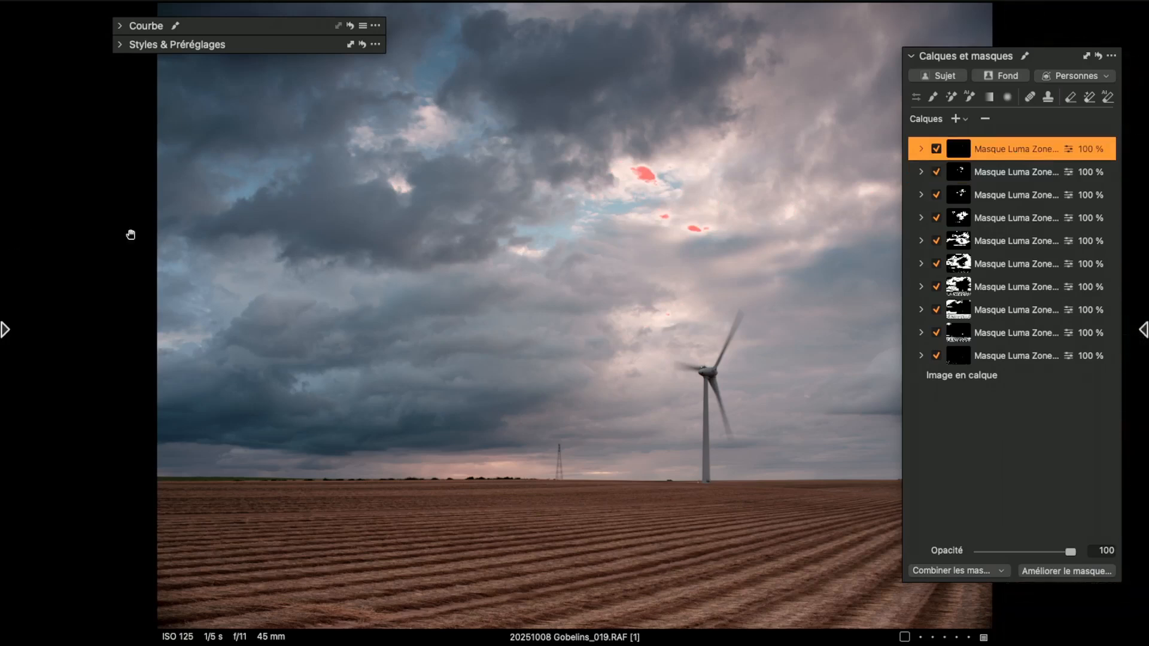
In the export presets, disable JPEG A3 Adobe98 and enable PSD FULL Adobe RGB 16 bits.
mouse_move(2, 326)
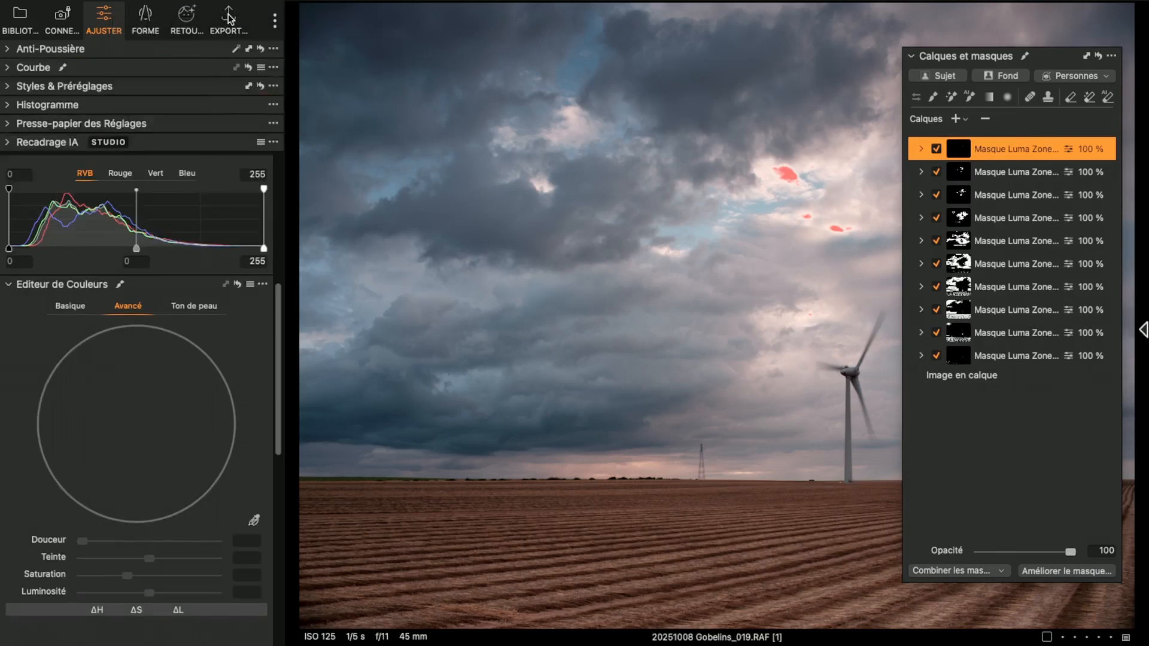
click(229, 22)
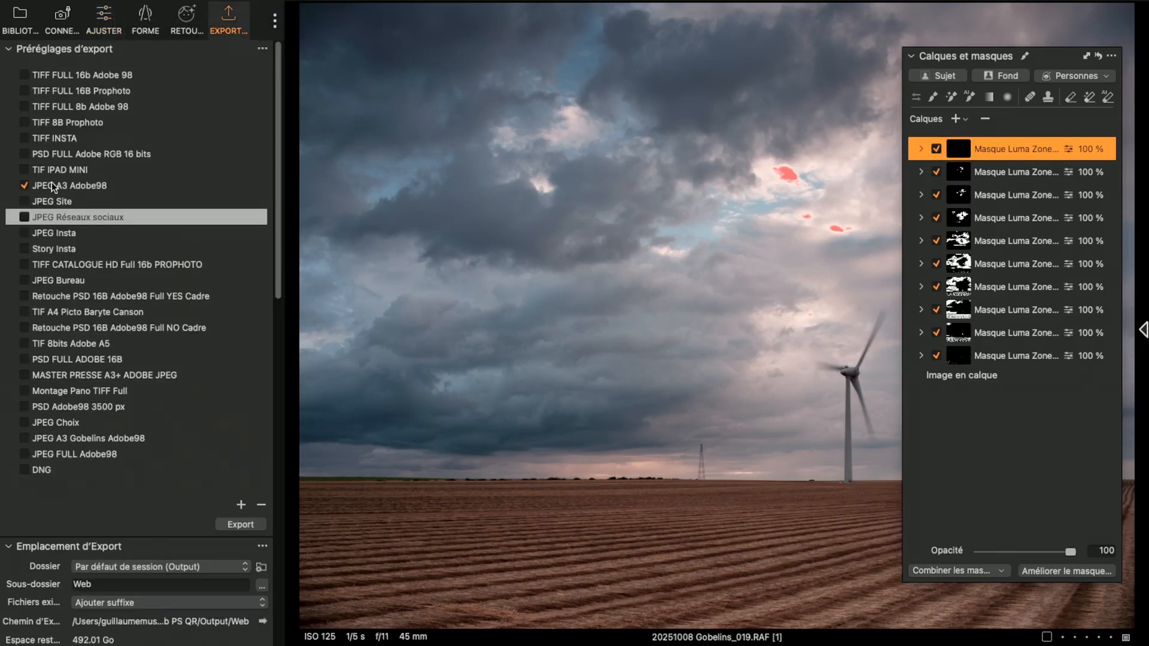
click(24, 185)
click(67, 154)
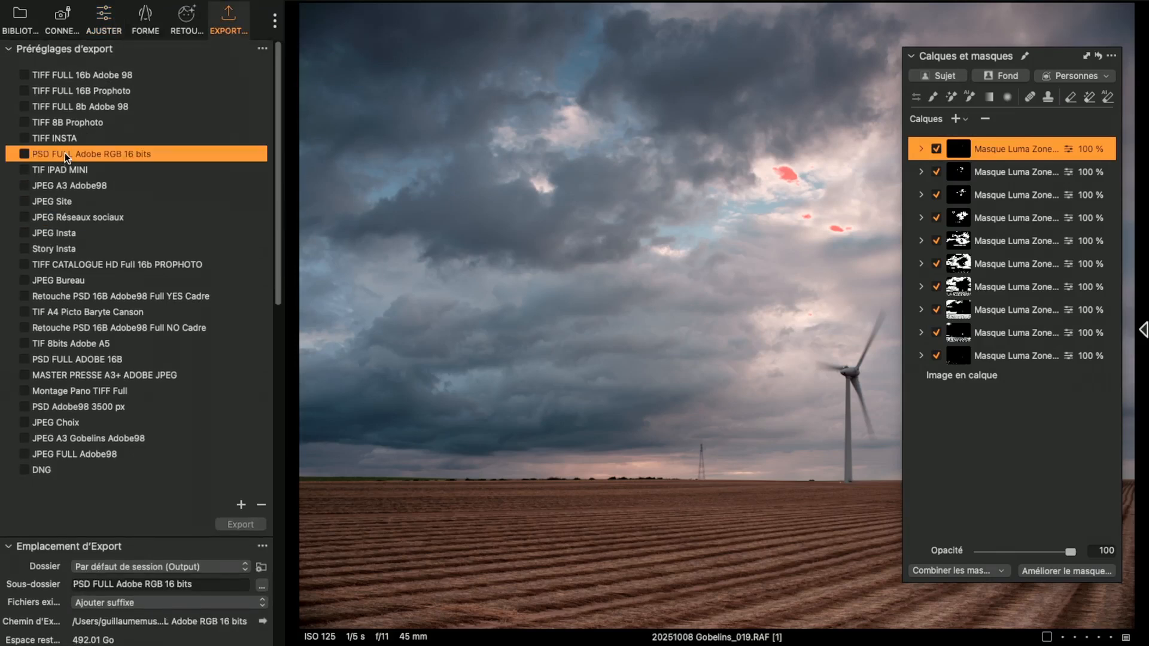
click(24, 154)
Review the PSD preset's format, metadata and alpha-channel mask options, and export the photo to Photoshop.
scroll(102, 364, down, 10)
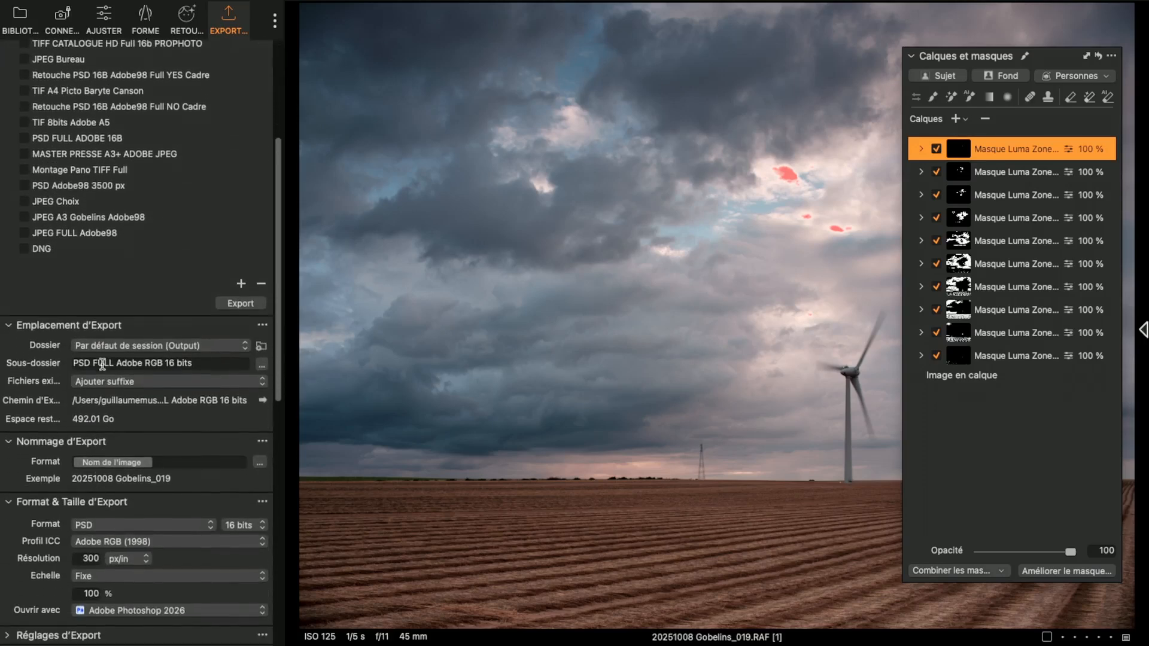
scroll(197, 418, down, 5)
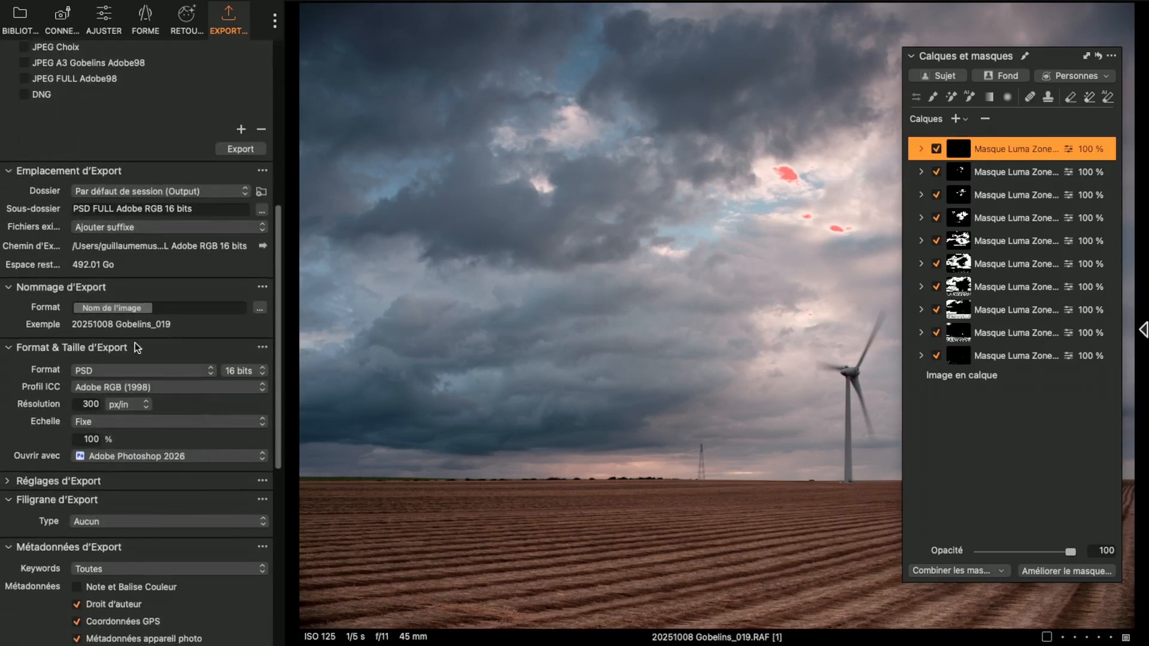
scroll(182, 429, down, 9)
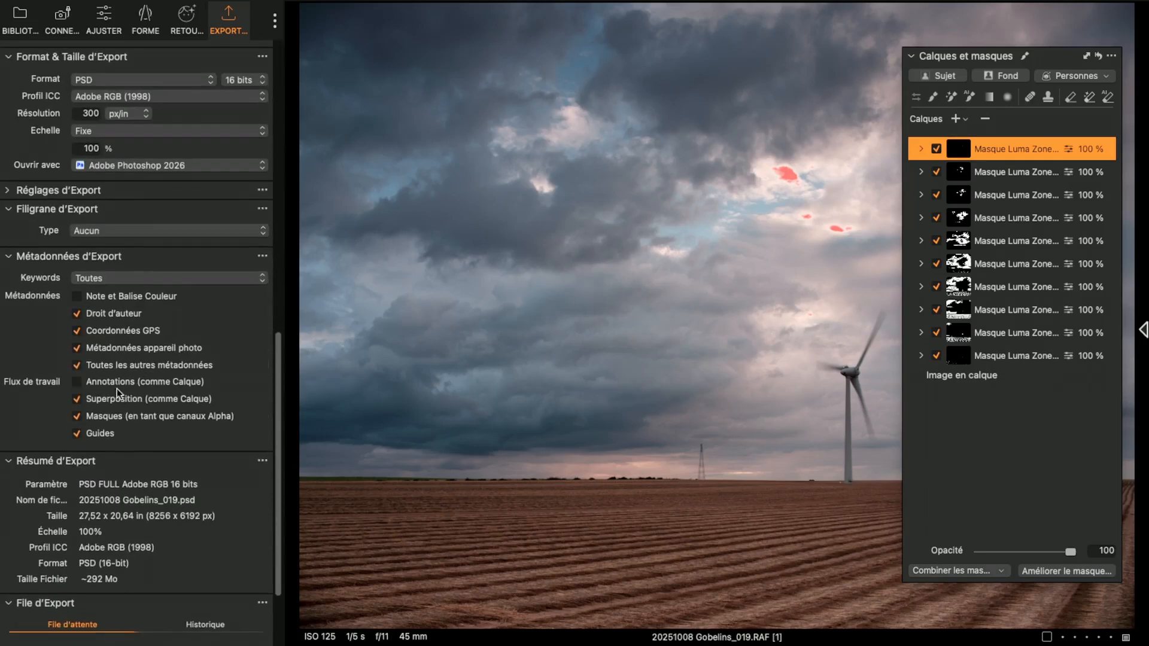
scroll(110, 430, down, 4)
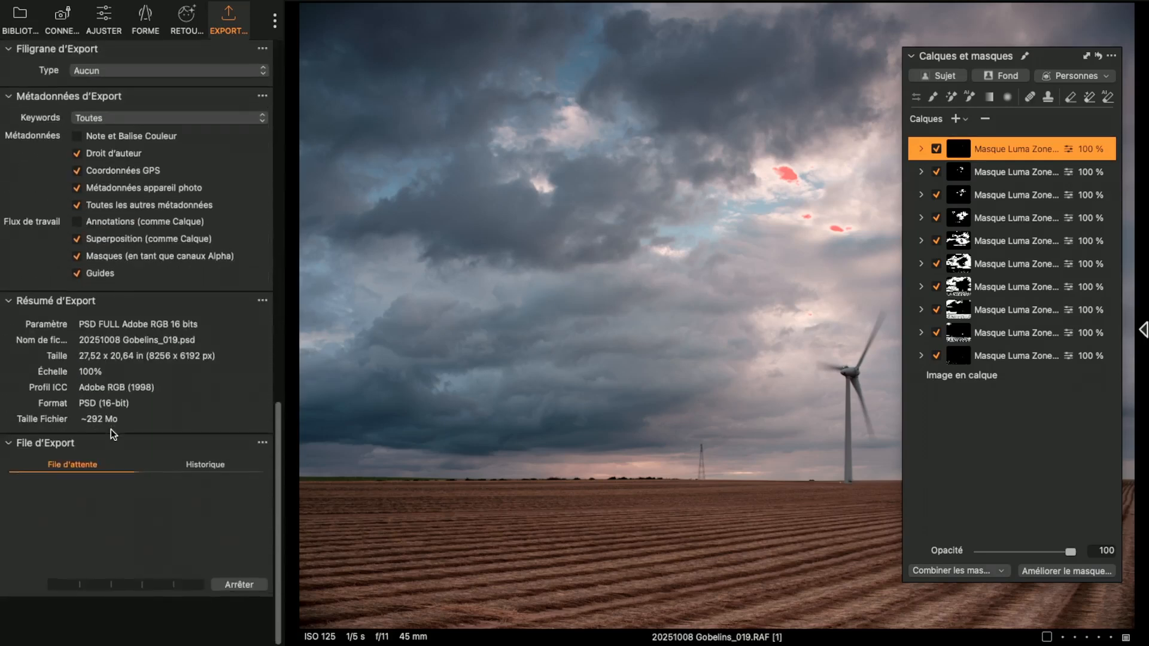
scroll(216, 199, up, 15)
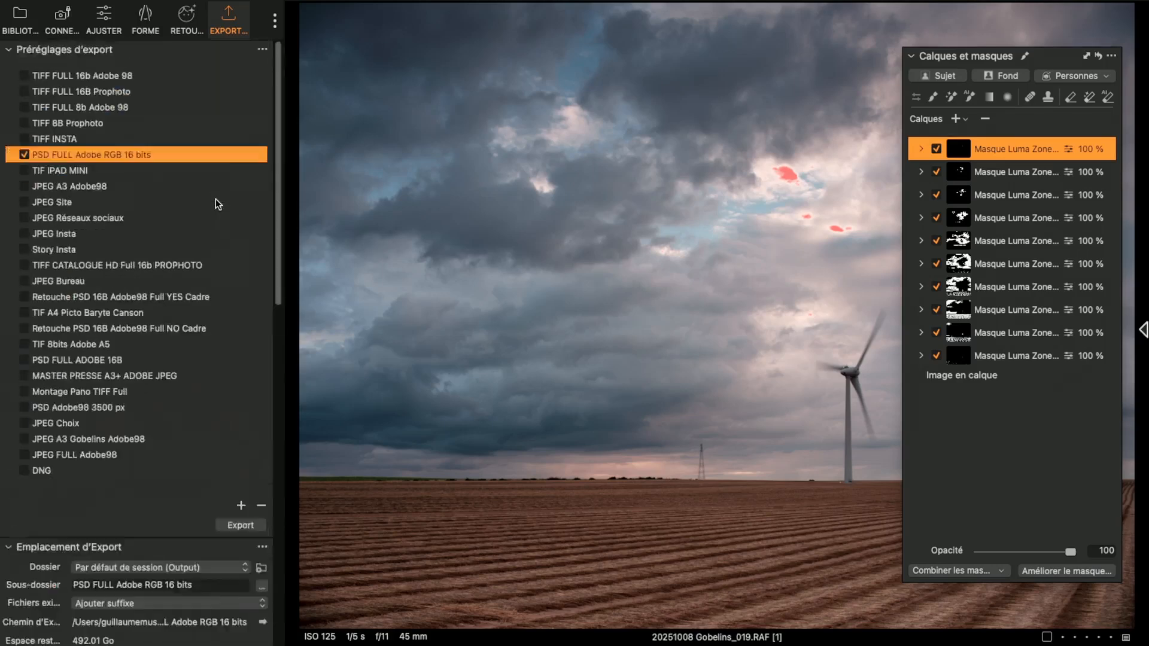
click(231, 525)
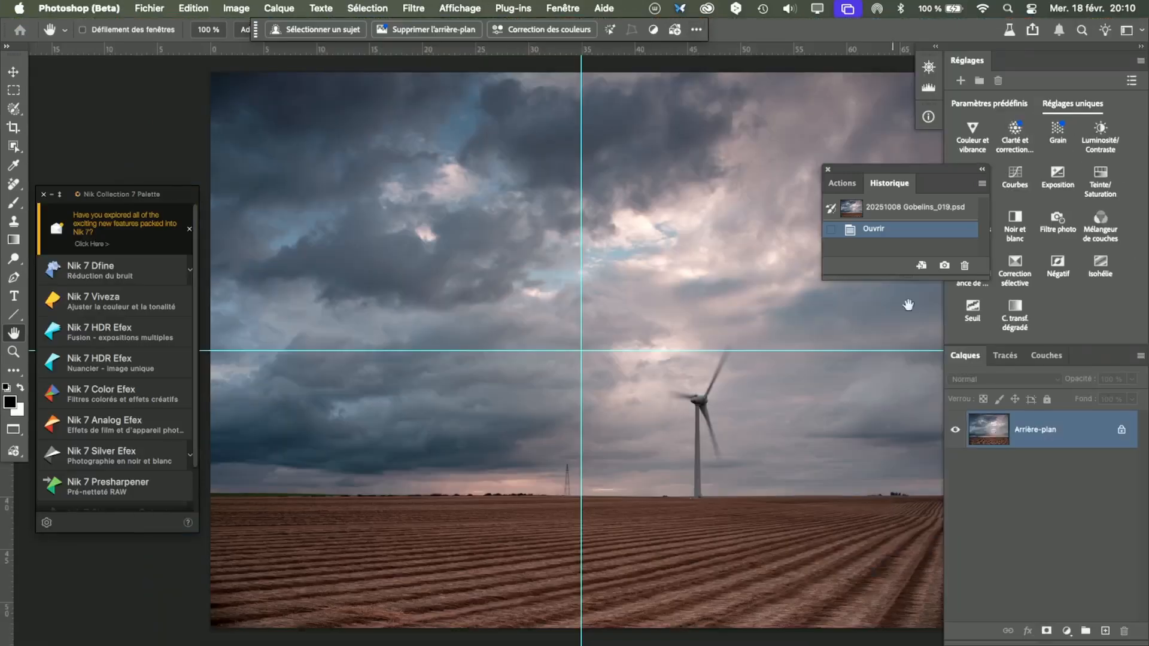
In Photoshop, examine the exported Luma mask channels one by one, from Zone I 0-25 to Zone VIII 175-200.
click(1053, 357)
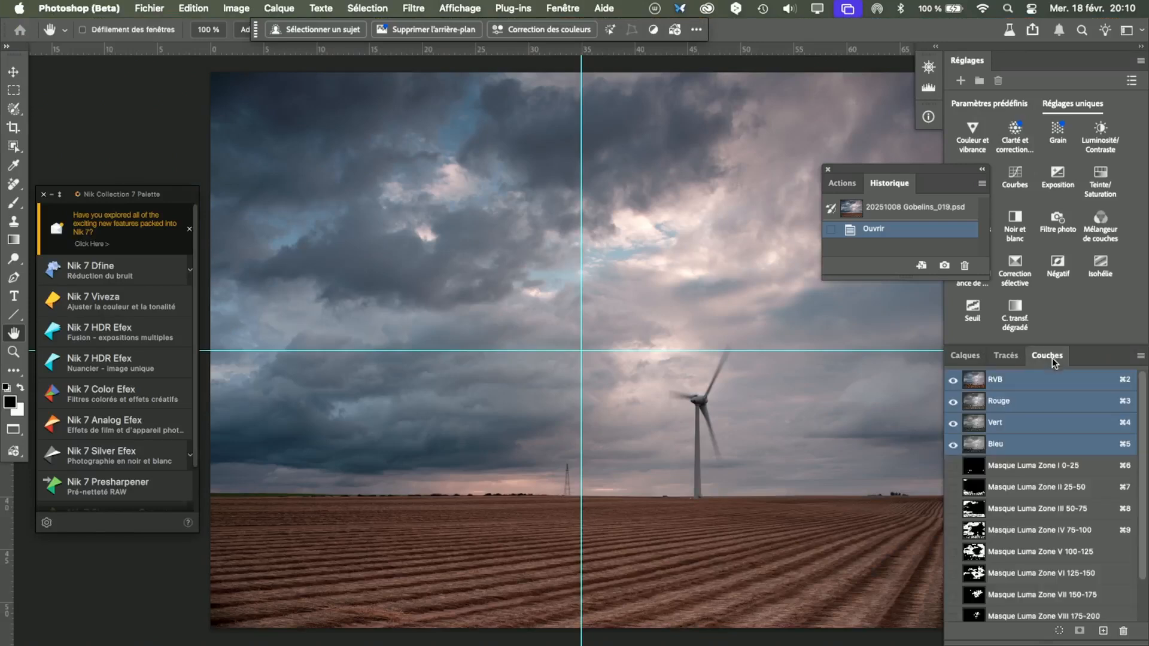
click(1030, 466)
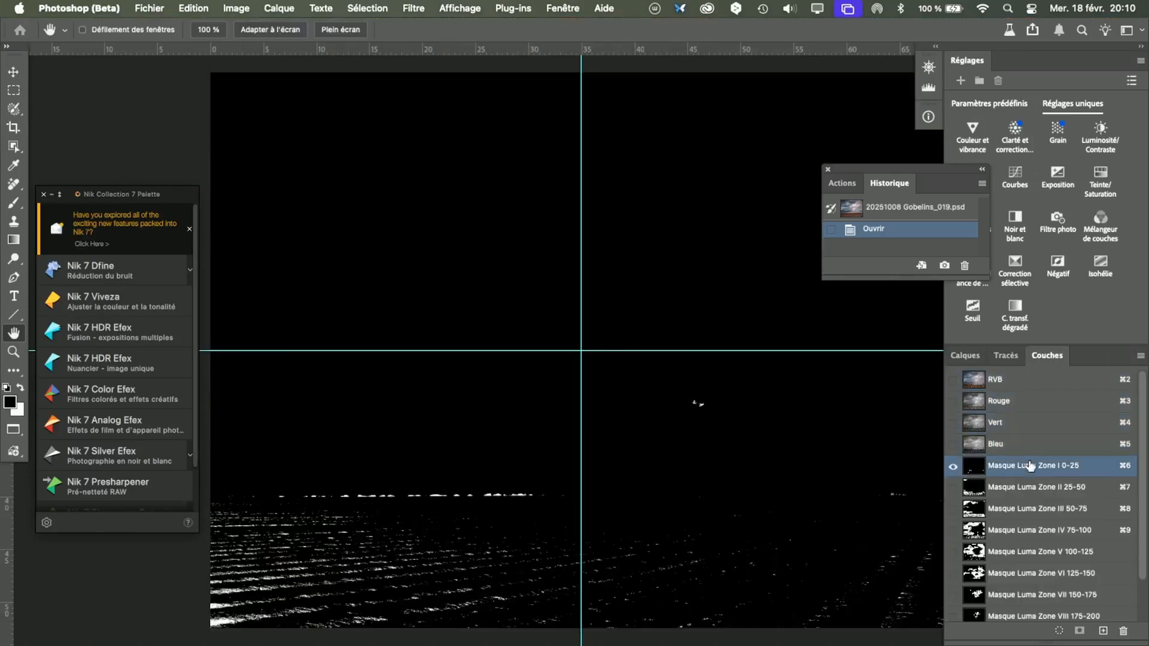
click(1028, 487)
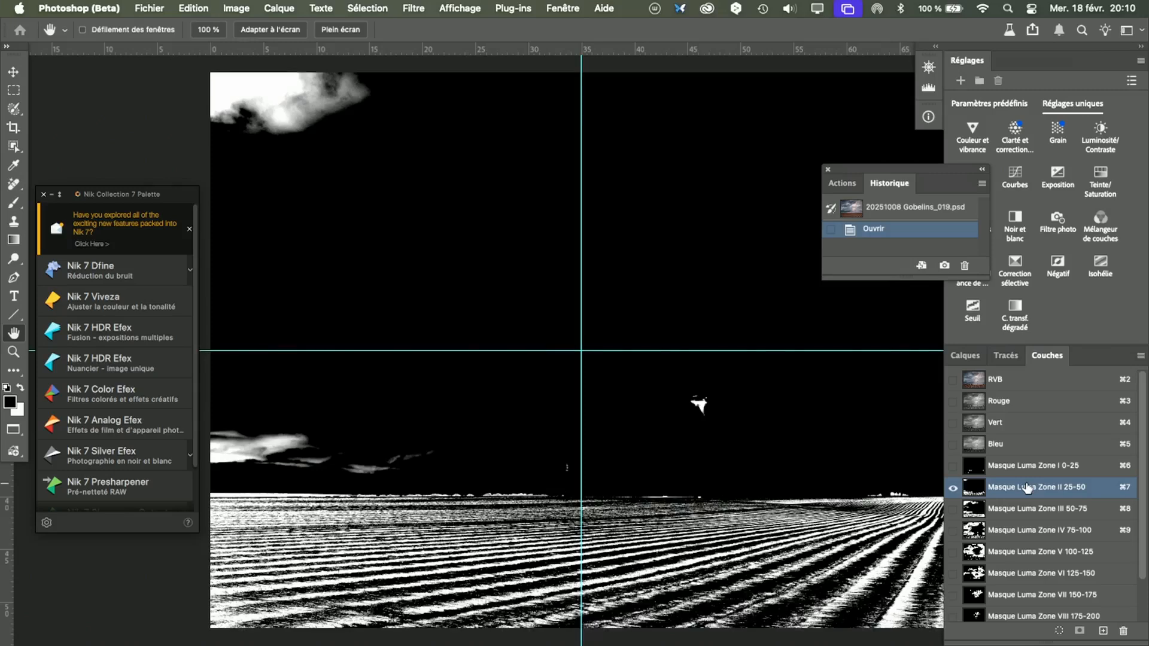
click(1030, 509)
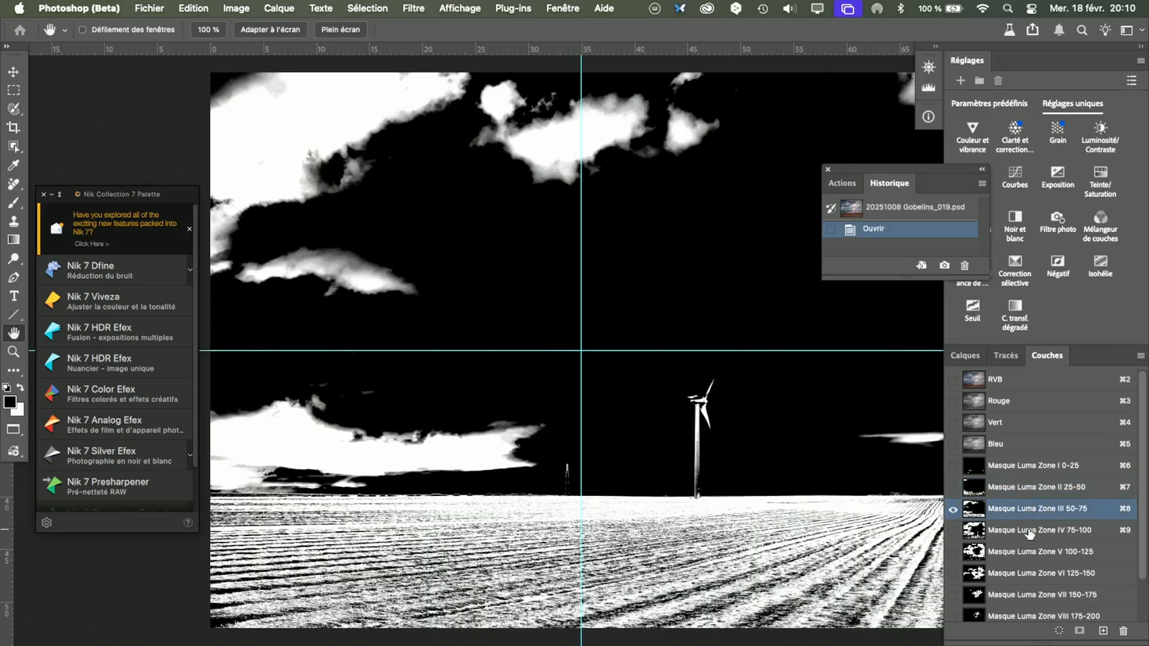
click(1029, 532)
click(1031, 554)
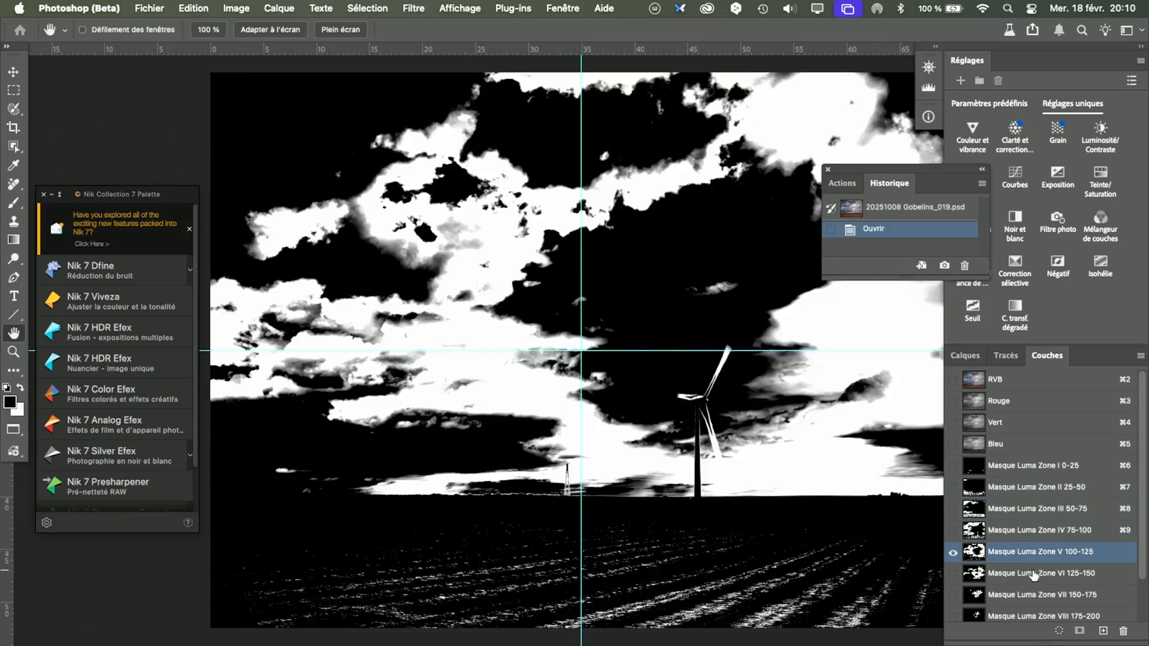
click(1033, 575)
click(1038, 597)
click(1042, 617)
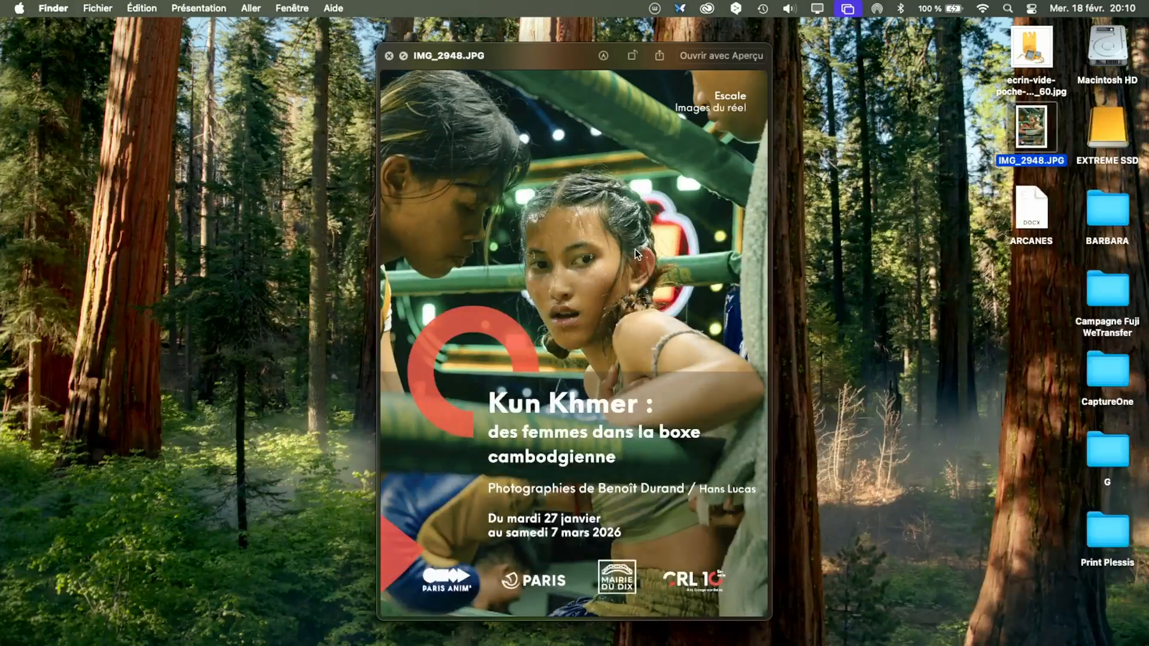
Switch back to Capture One, collapse the Calques et masques palette and show Adams_The_Tetons_and_the_Snake_River.jpg in the viewer.
key(super+Tab)
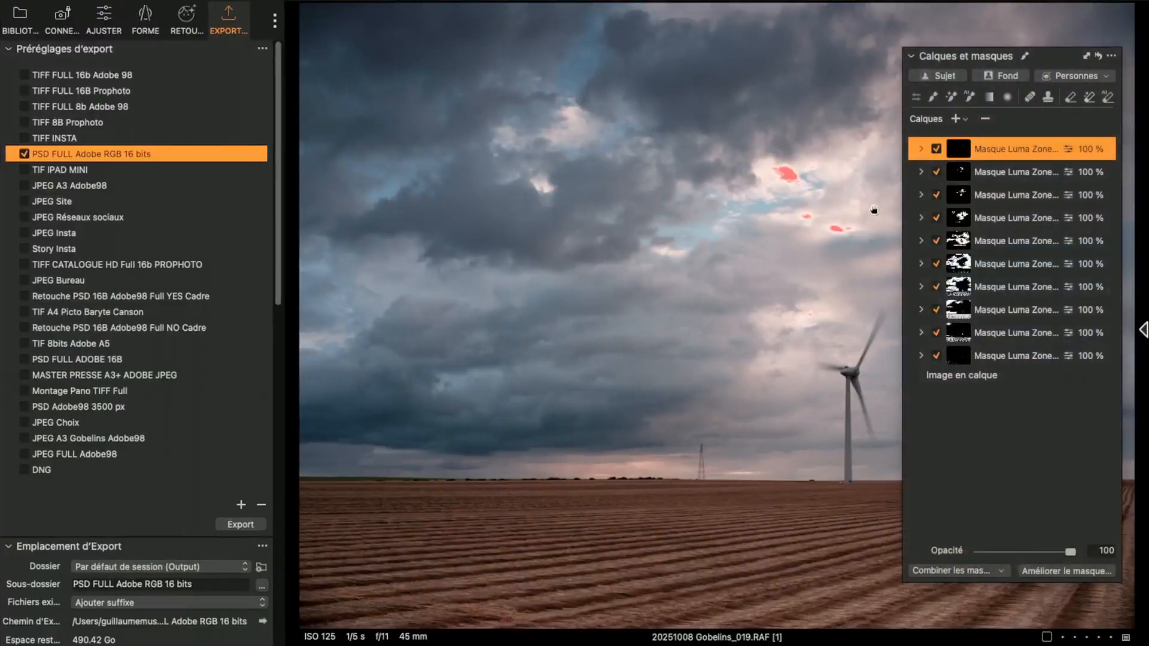
key(g)
scroll(627, 437, down, 5)
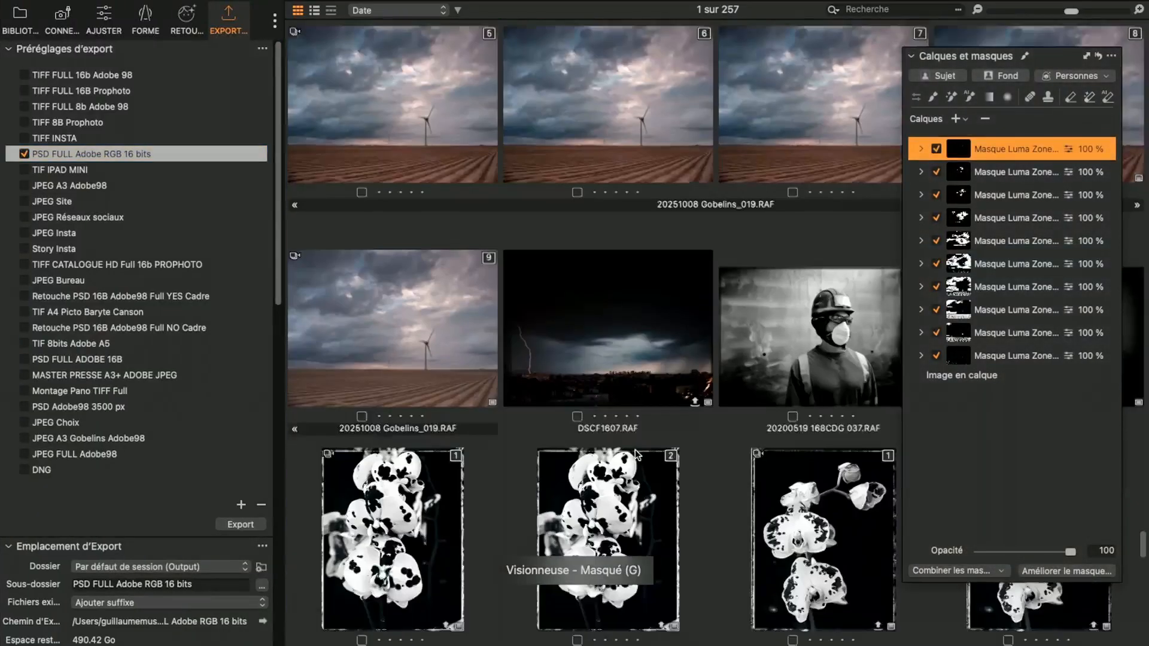
scroll(634, 451, down, 15)
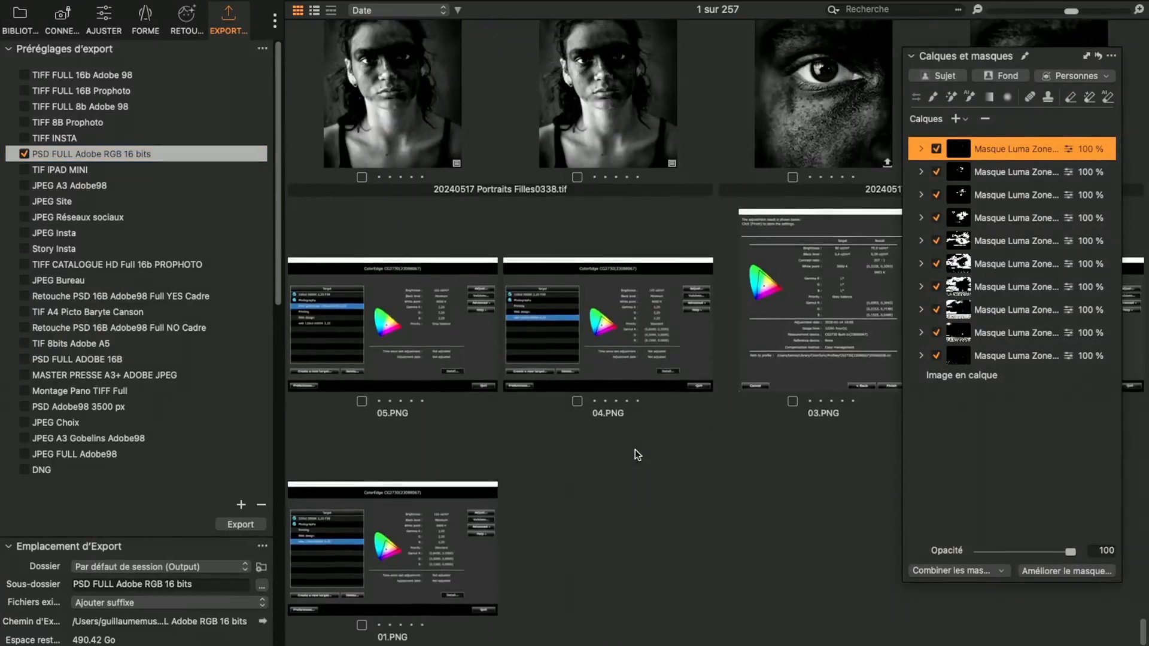
scroll(634, 450, up, 5)
scroll(635, 450, up, 1)
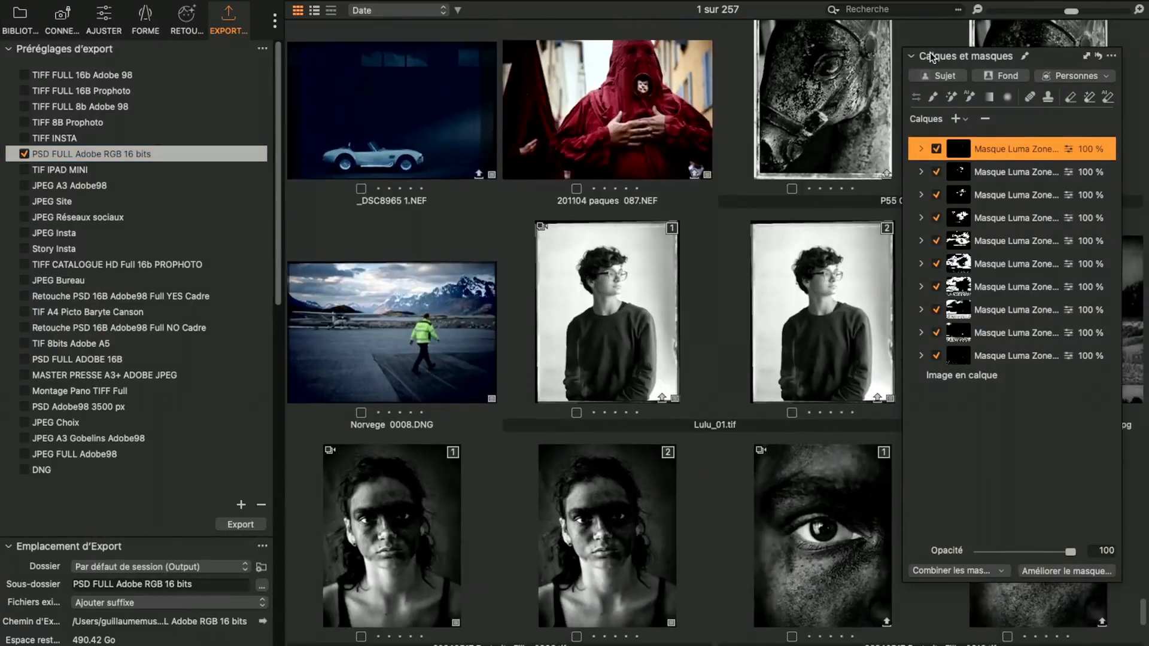
click(913, 58)
click(1030, 252)
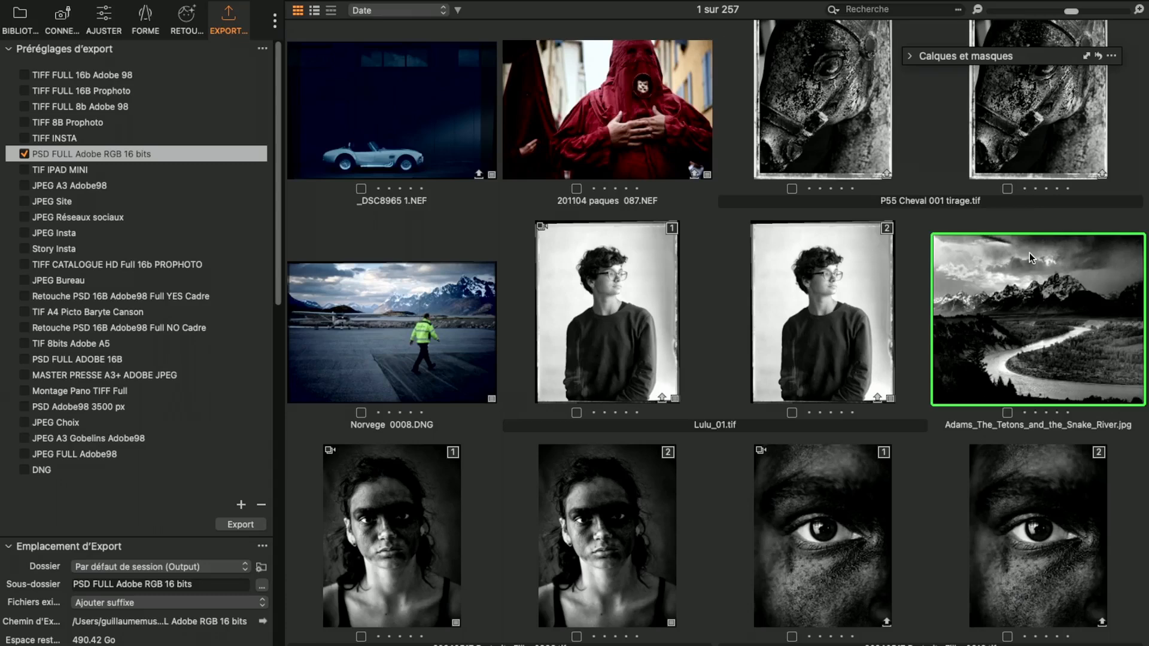
key(g)
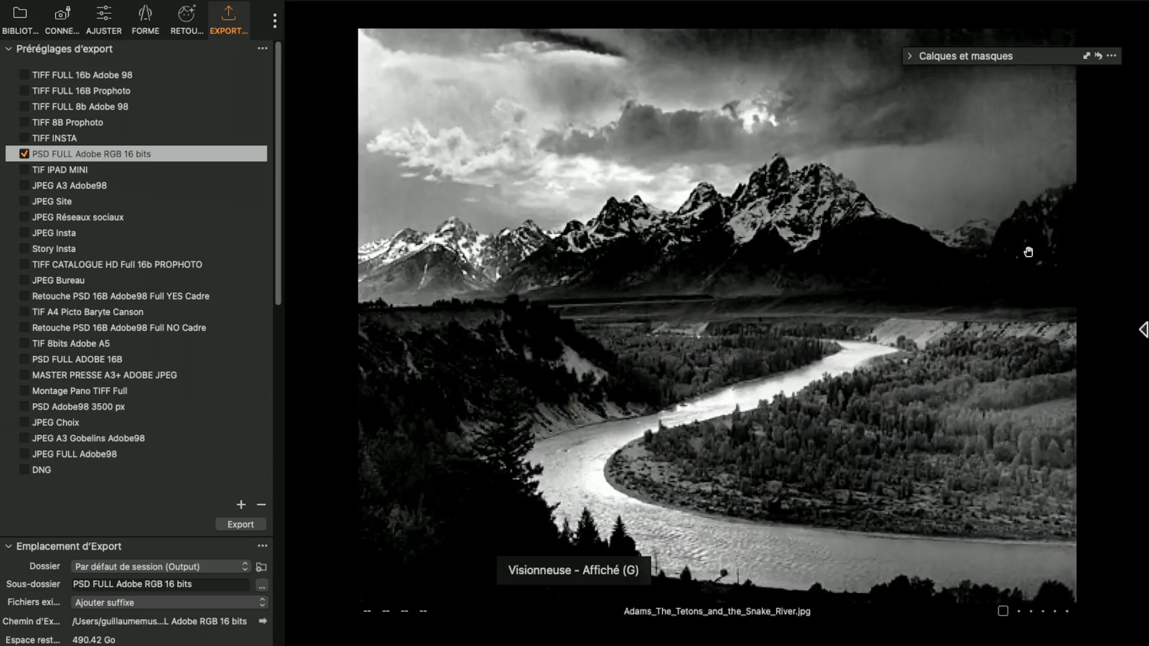
Return to the adjustment tools in full screen, and float the Styles & Préréglages tool over the Snake River photo with its style list expanded.
click(100, 20)
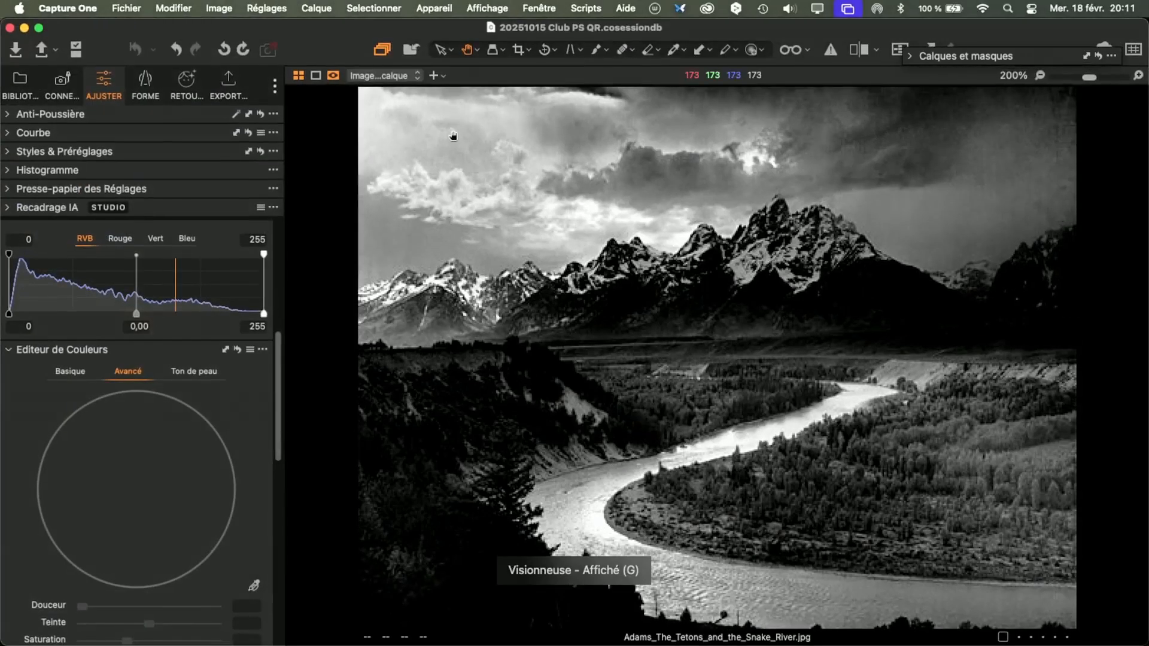
key(ctrl+super+f)
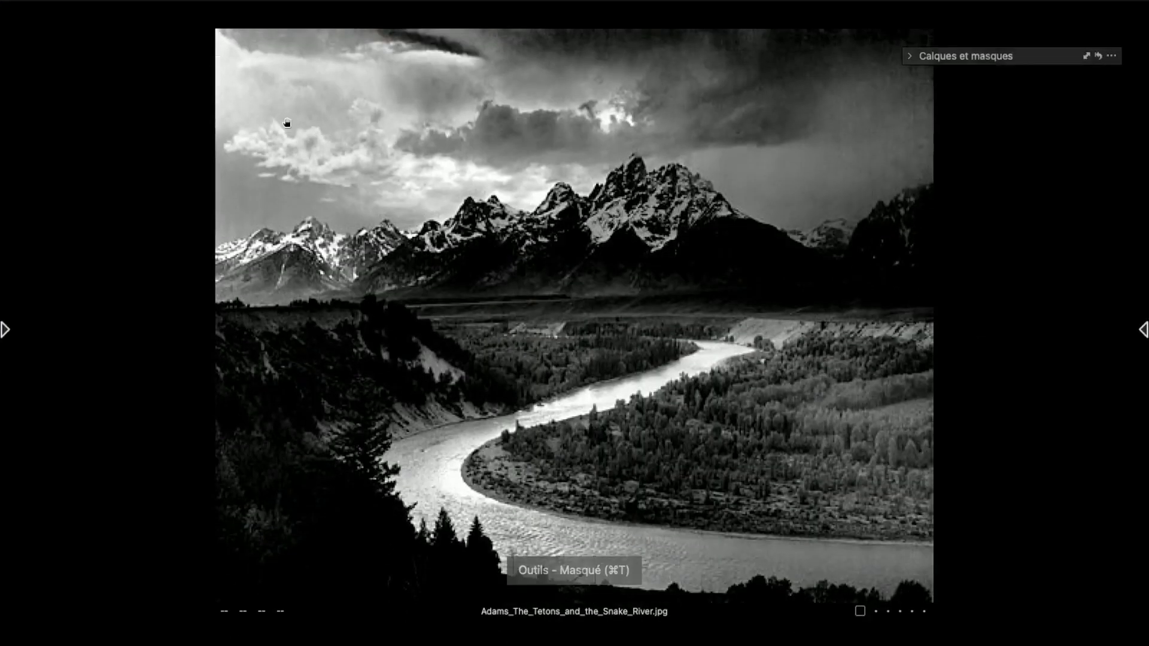
mouse_move(3, 338)
drag(25, 85, 347, 95)
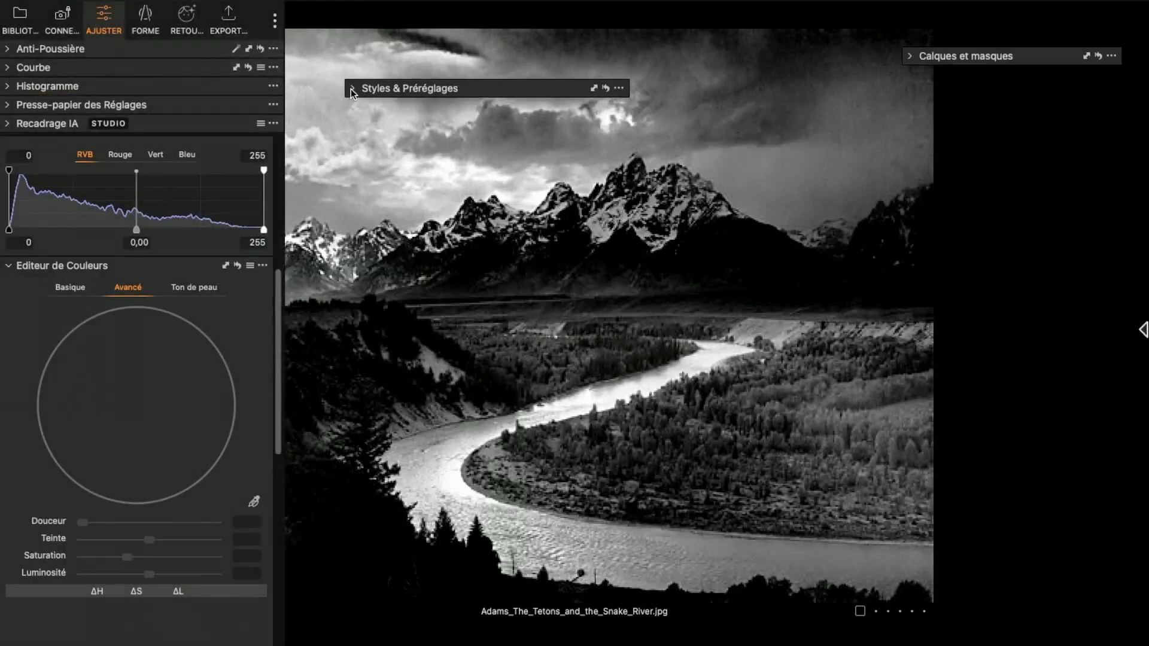
click(352, 90)
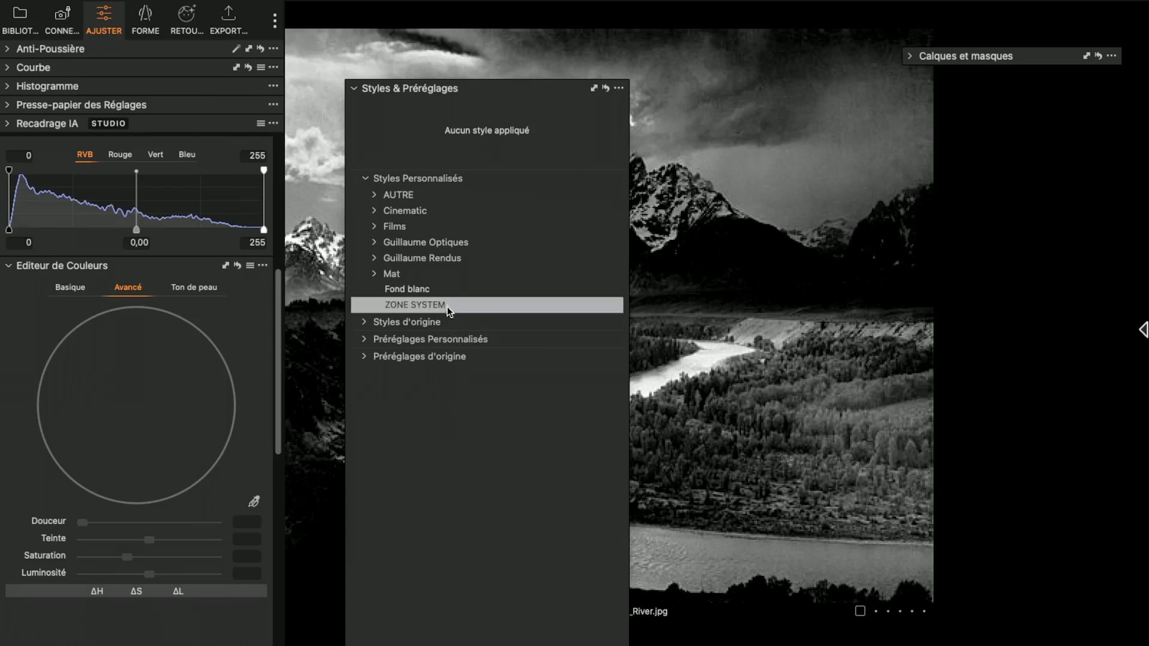
Apply the ZONE SYSTEM style to the Snake River photo, and arrange the floating palettes with Calques et masques expanded beside the image.
click(419, 304)
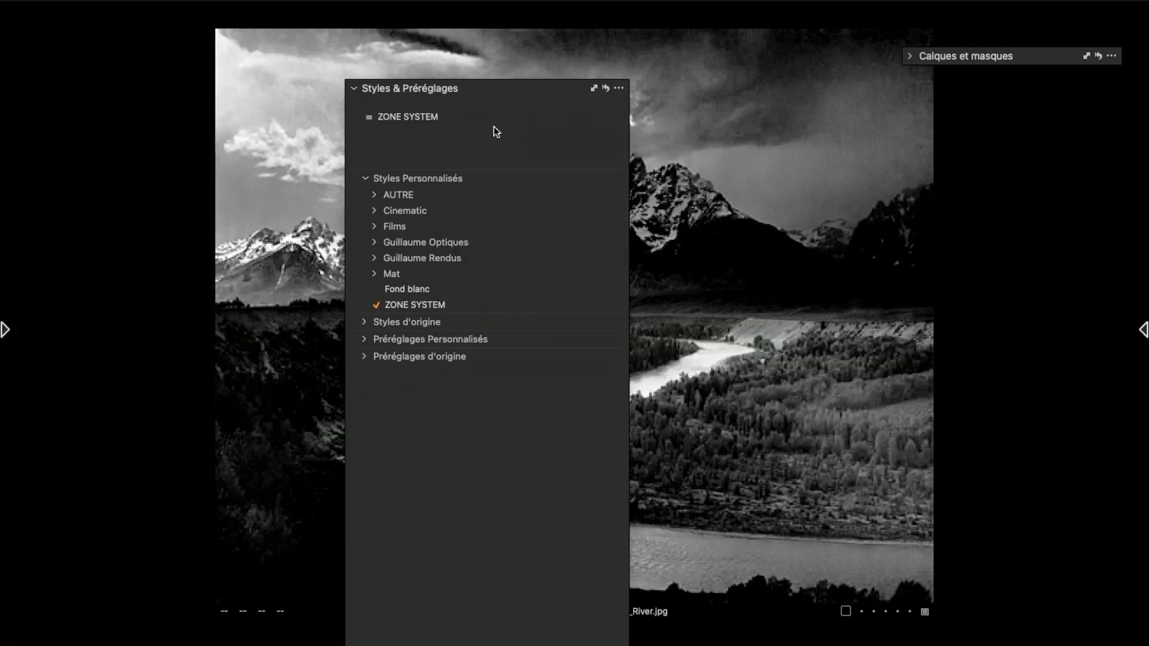
drag(423, 90, 127, 37)
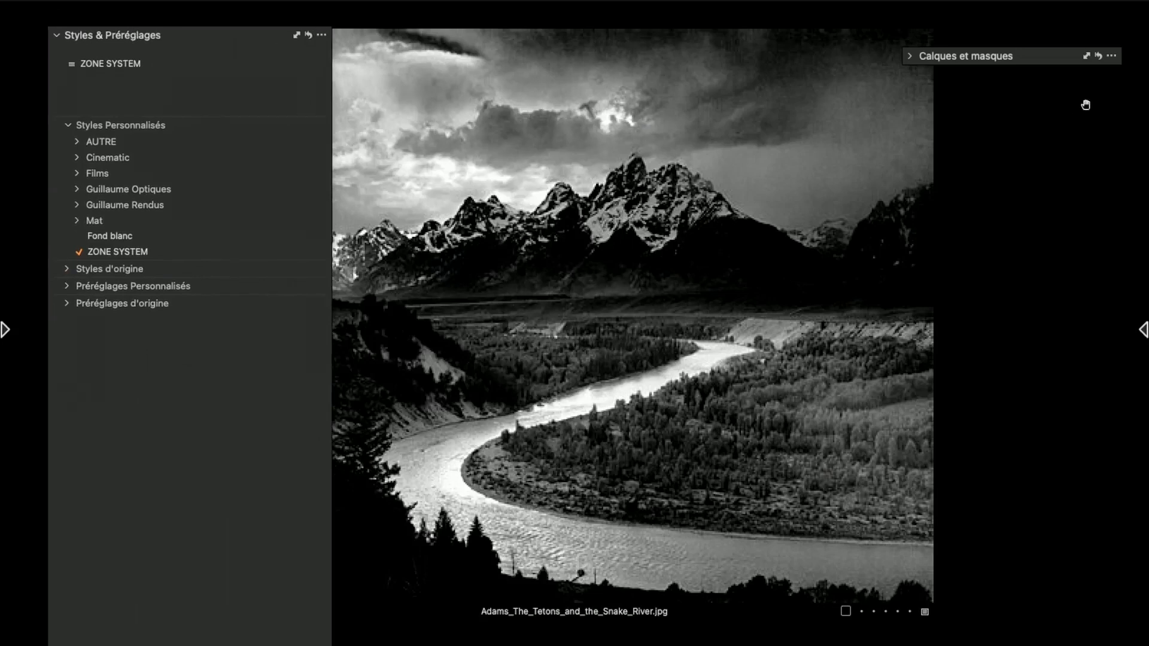
click(911, 57)
Examine the Masque Luma Zone layers' masks one by one from the darkest to the brightest zone, with Styles & Préréglages collapsed.
click(1004, 355)
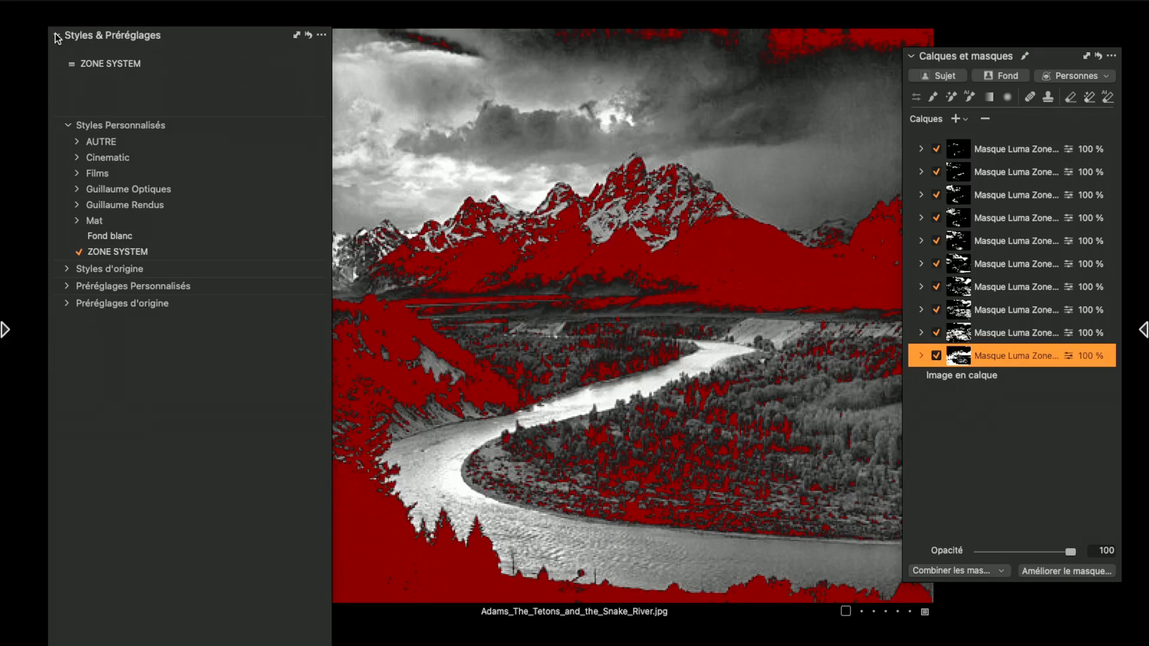
click(56, 36)
click(1022, 332)
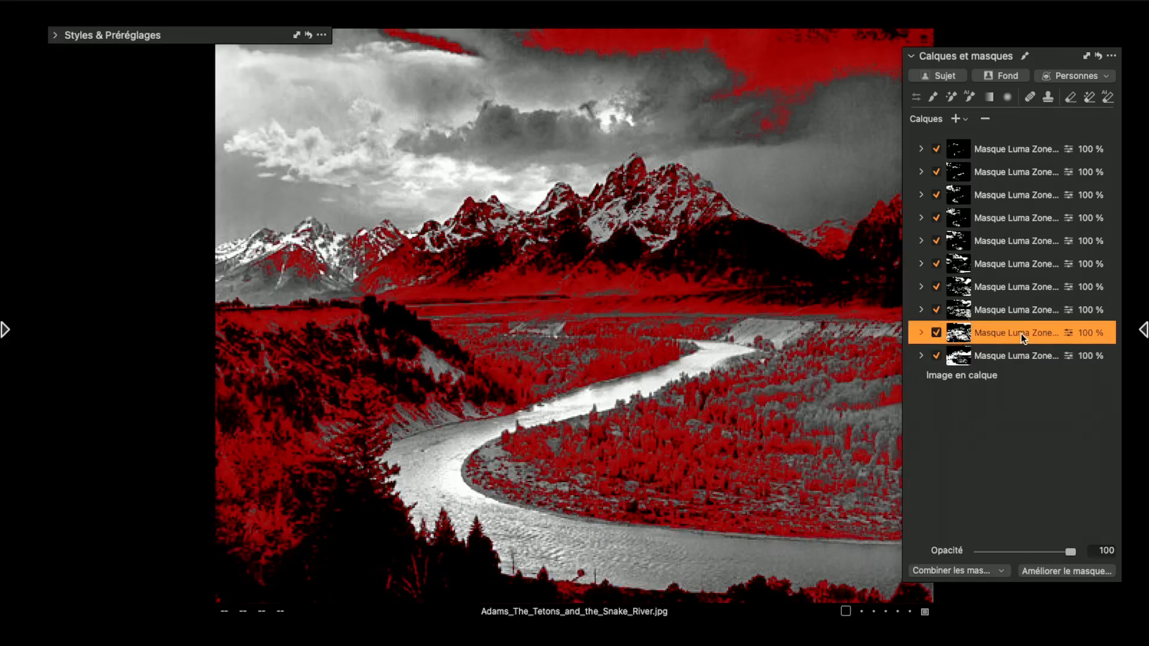
click(1022, 309)
click(1025, 286)
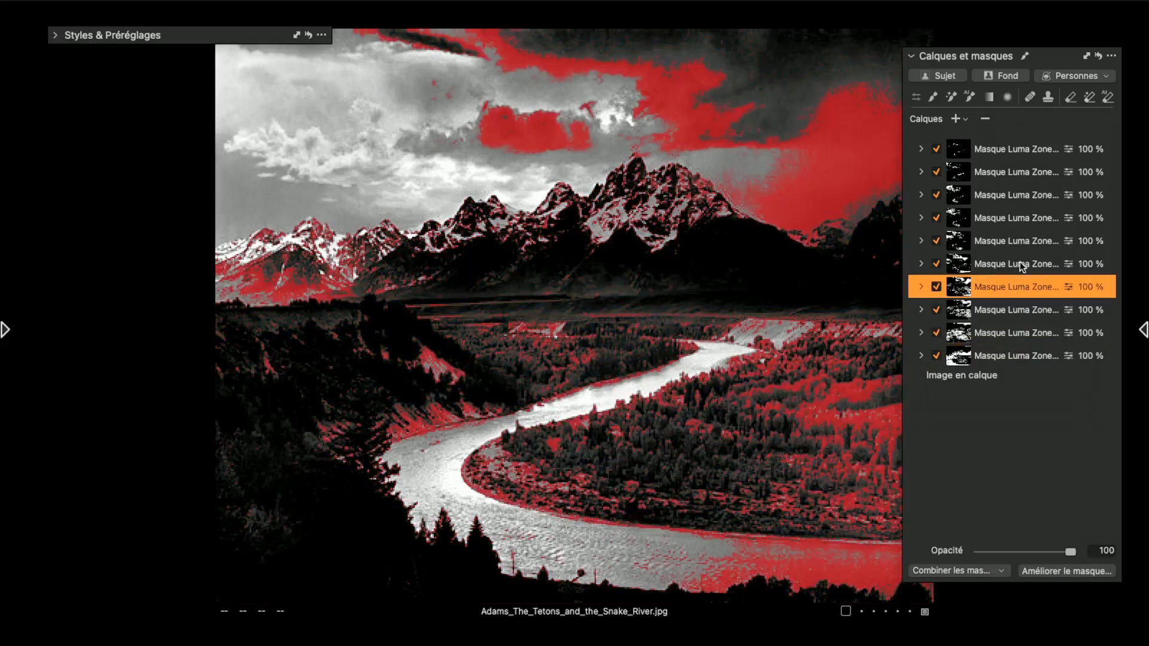
click(1020, 262)
click(1018, 241)
click(1015, 218)
click(1011, 193)
click(1009, 171)
click(1008, 151)
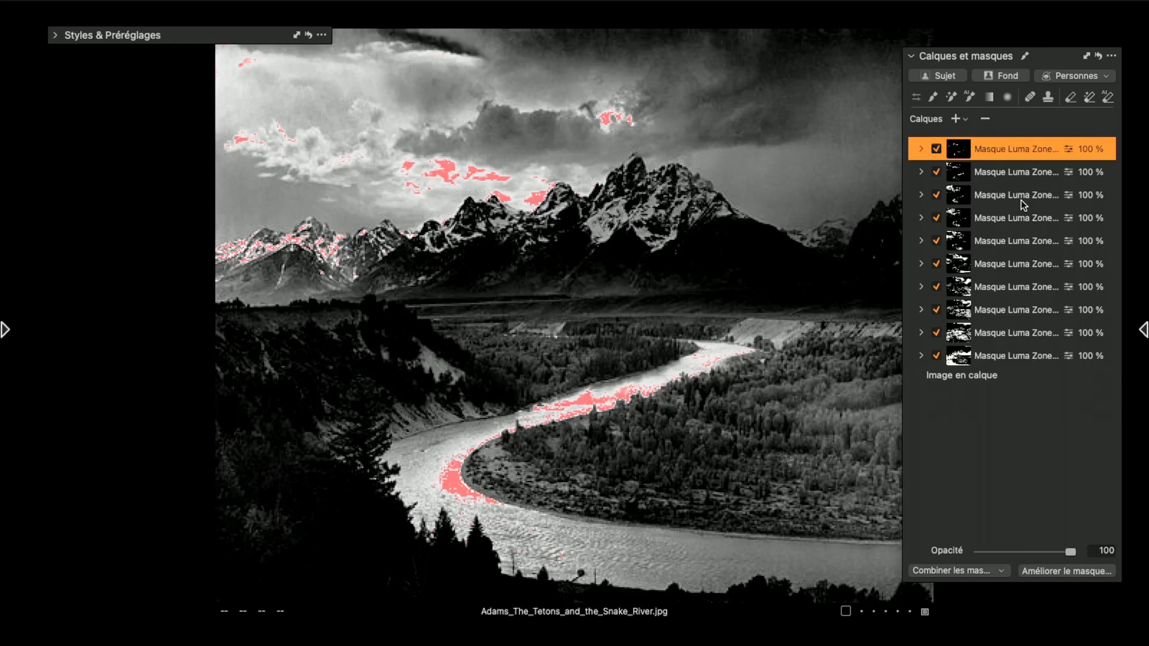
Collapse the Calques et masques palette, and select 80117329_original_original_PLP.tif among the thumbnails with the viewer hidden.
click(913, 57)
click(913, 57)
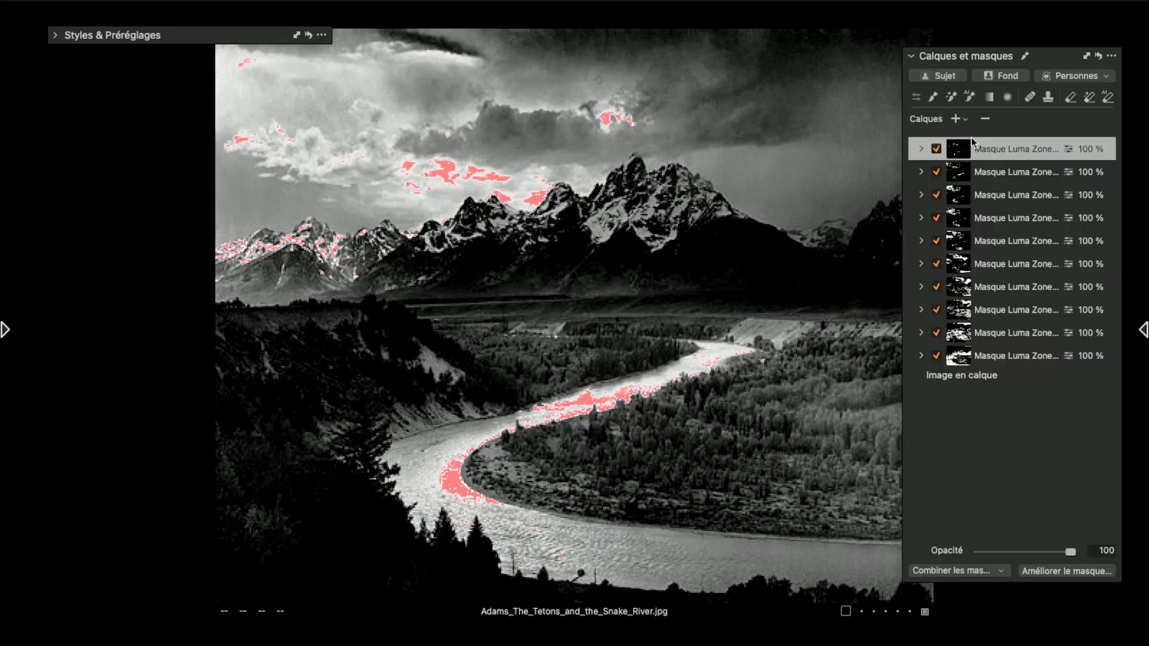
click(913, 56)
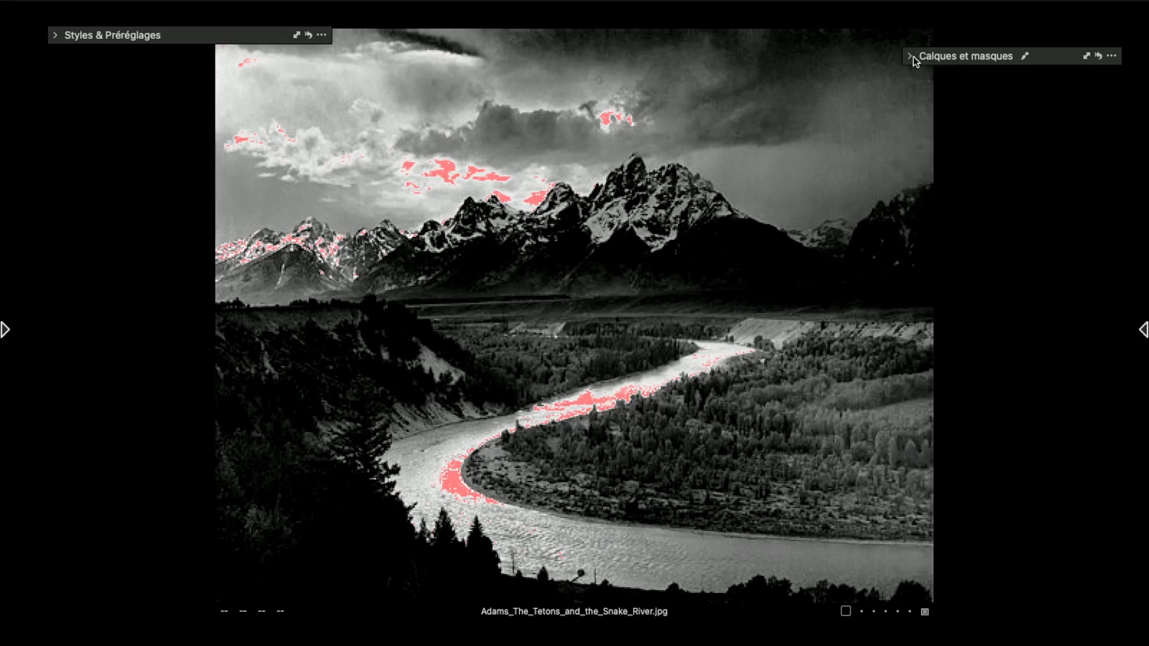
key(g)
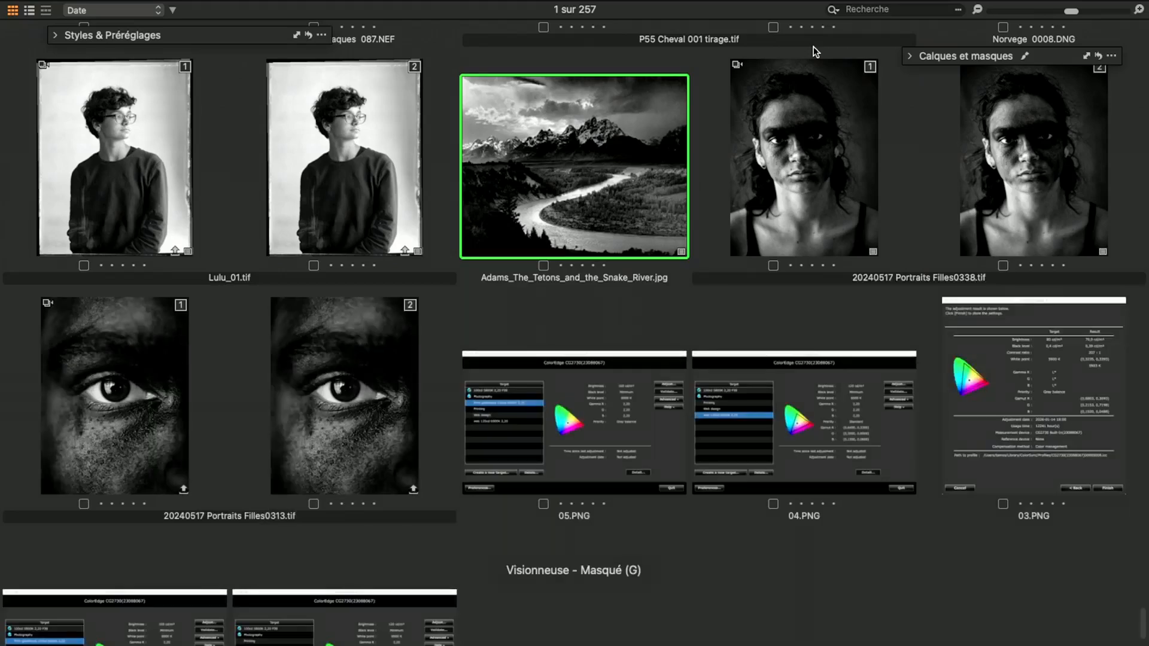
scroll(397, 249, up, 3)
scroll(397, 249, up, 6)
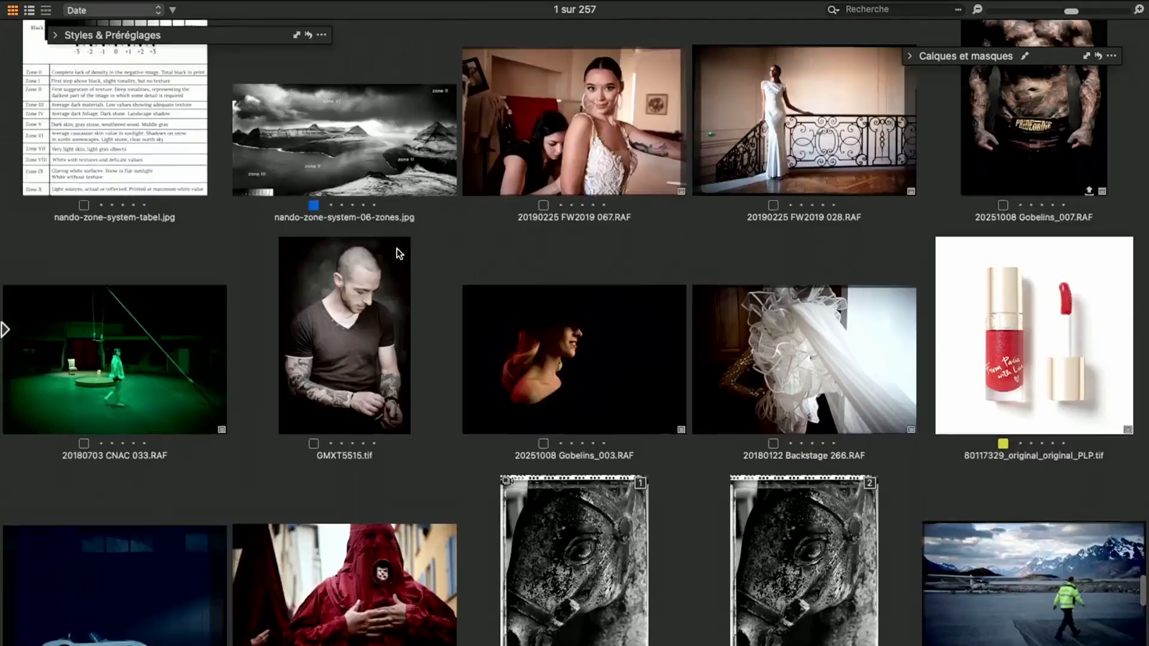
click(968, 419)
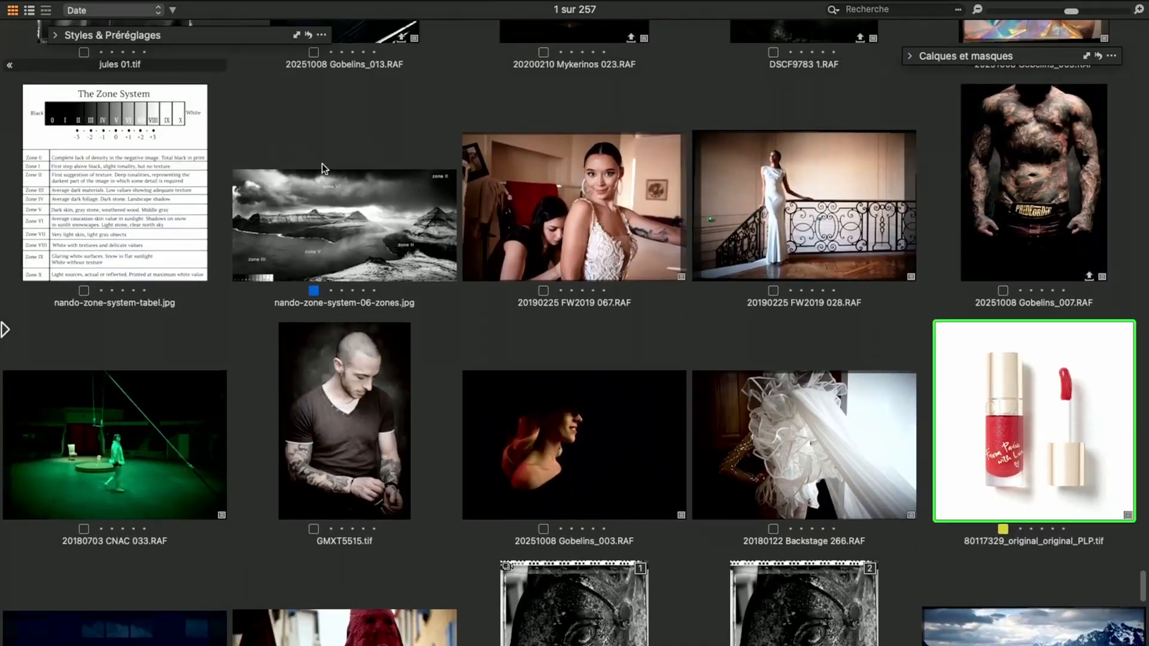
Filter the library to photos with the Jaune colour tag, and show both Clarins product photos side by side, fitted in the viewer.
key(super+alt+t)
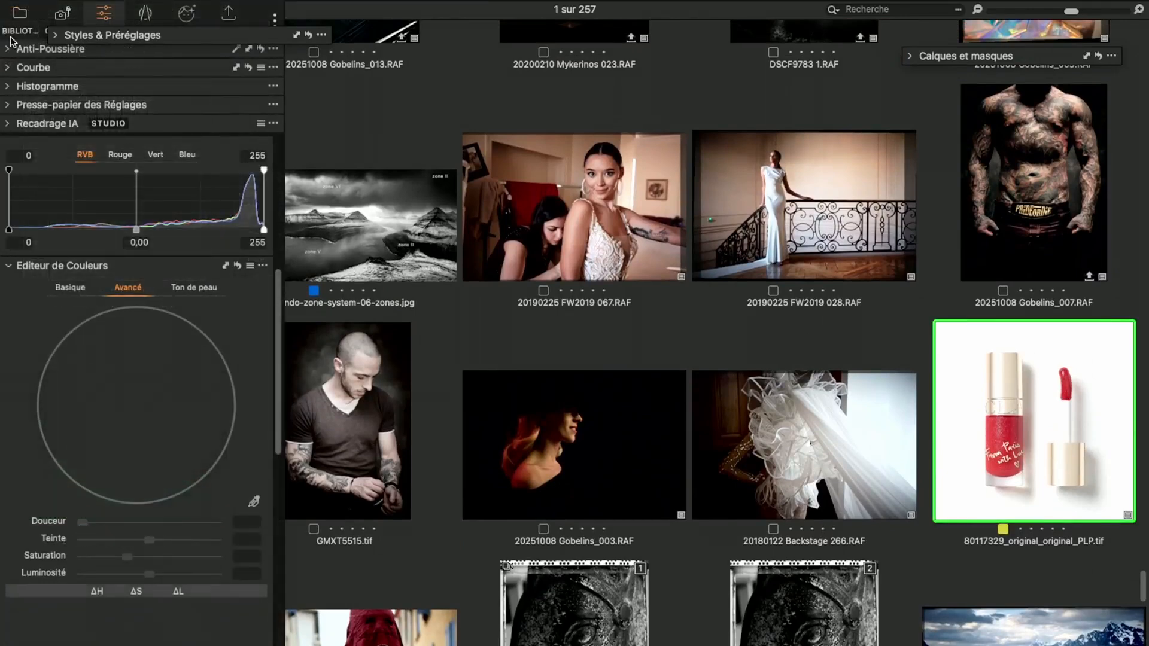
click(19, 13)
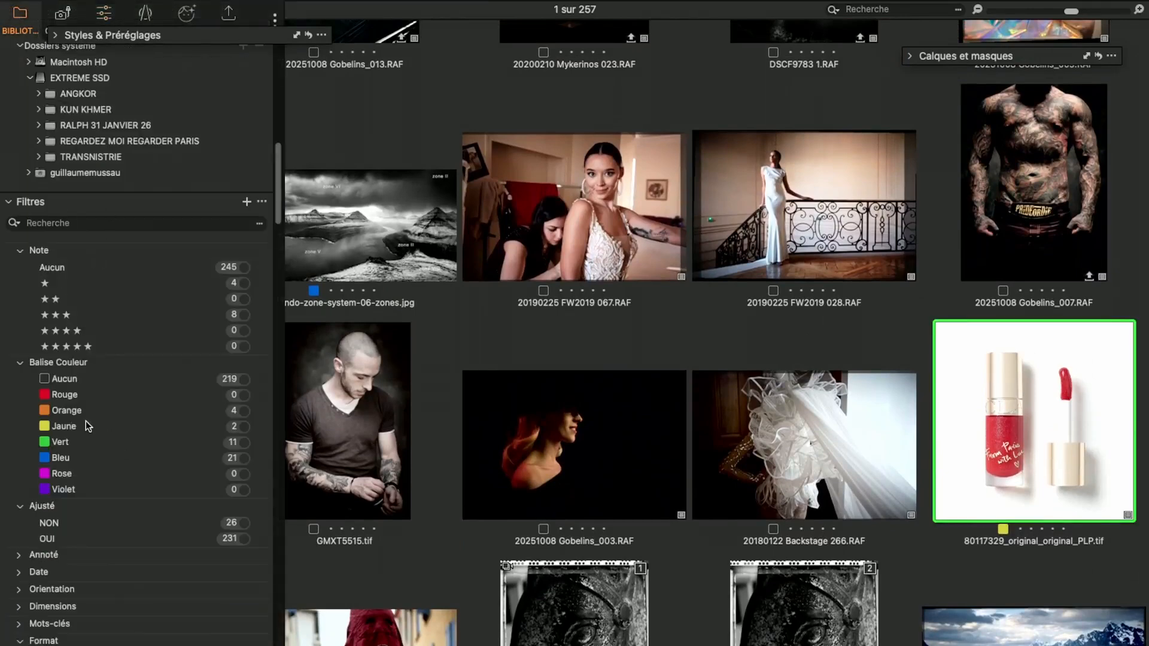
click(242, 425)
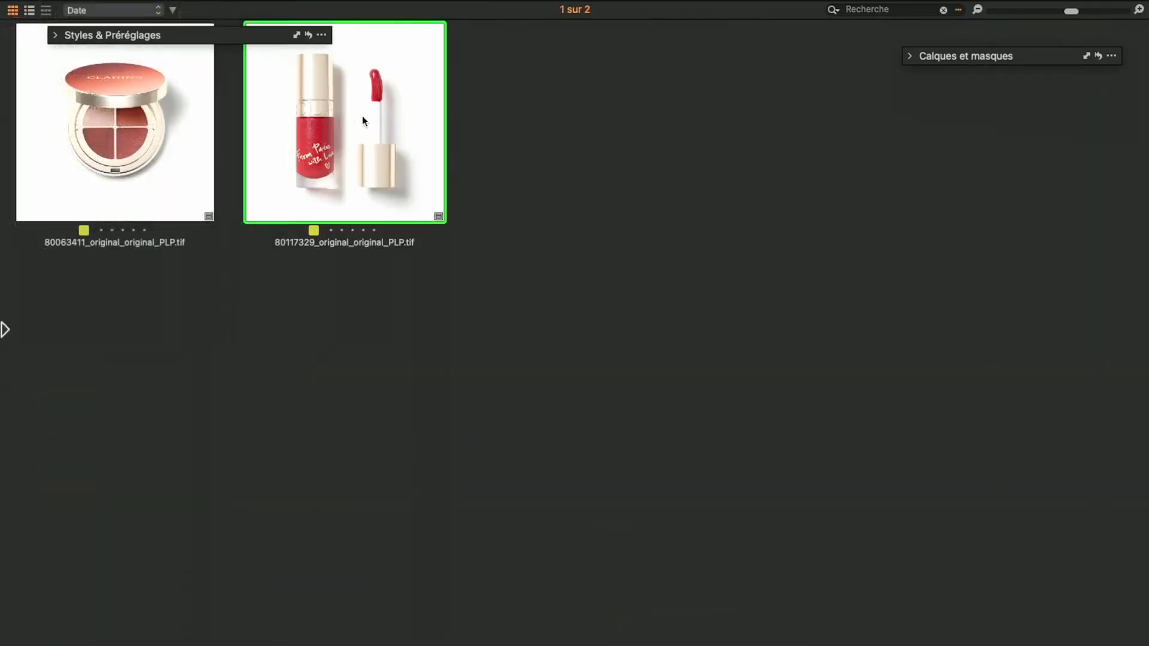
key(g)
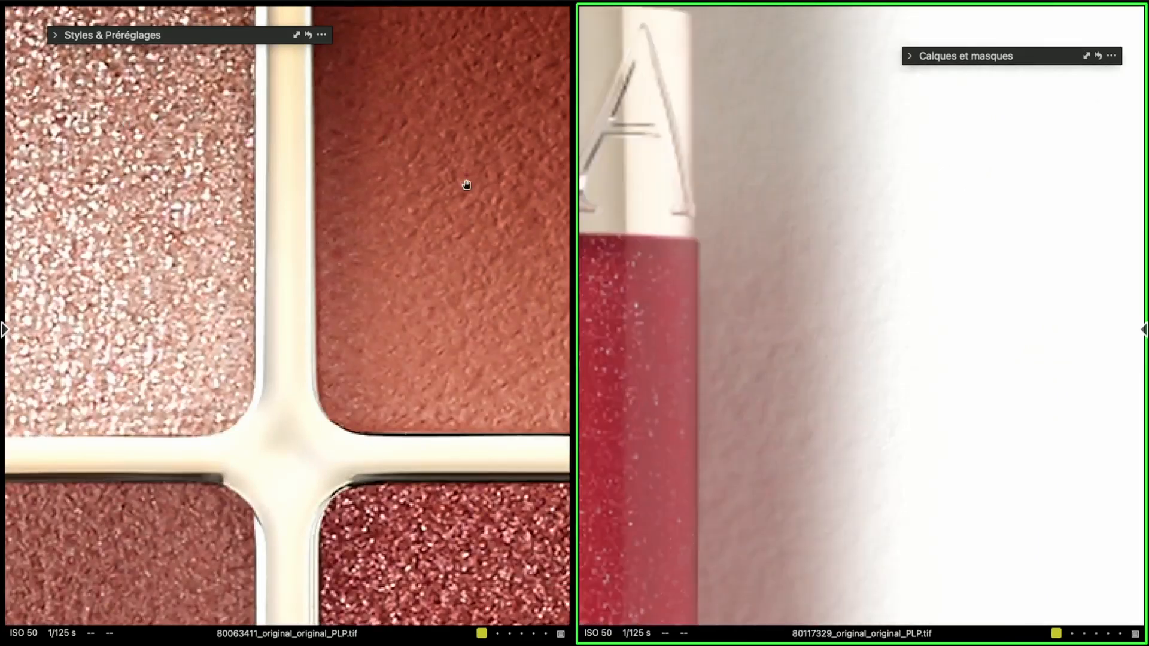
key(super+0)
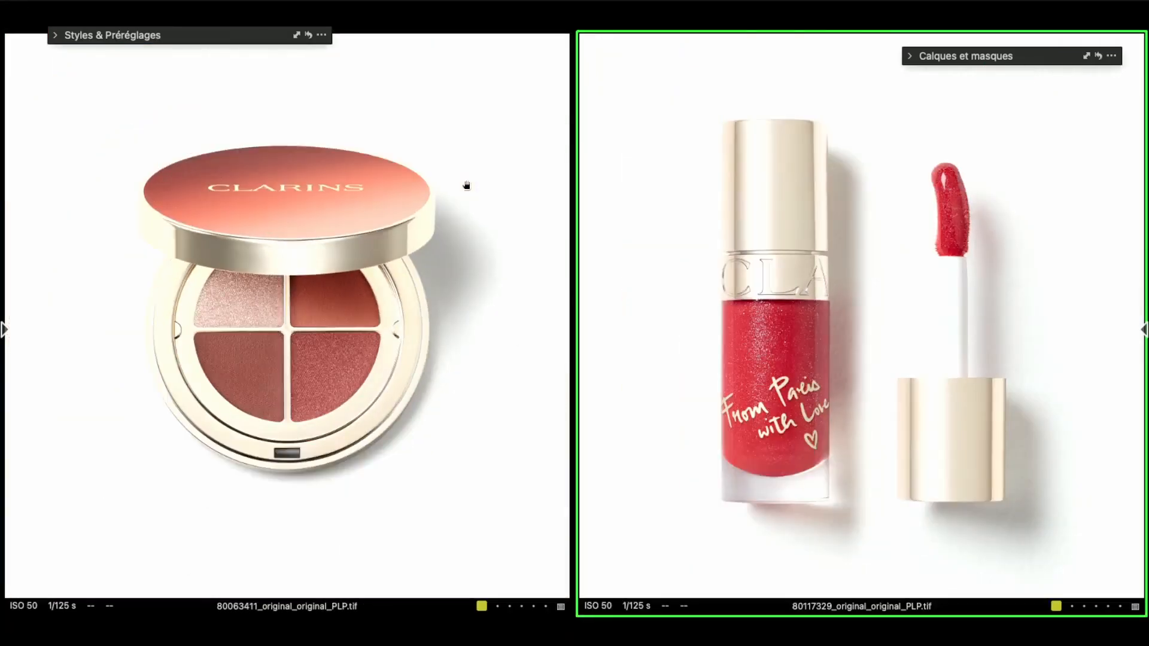
Apply the custom Fond blanc style to both Clarins product photos.
key(super+t)
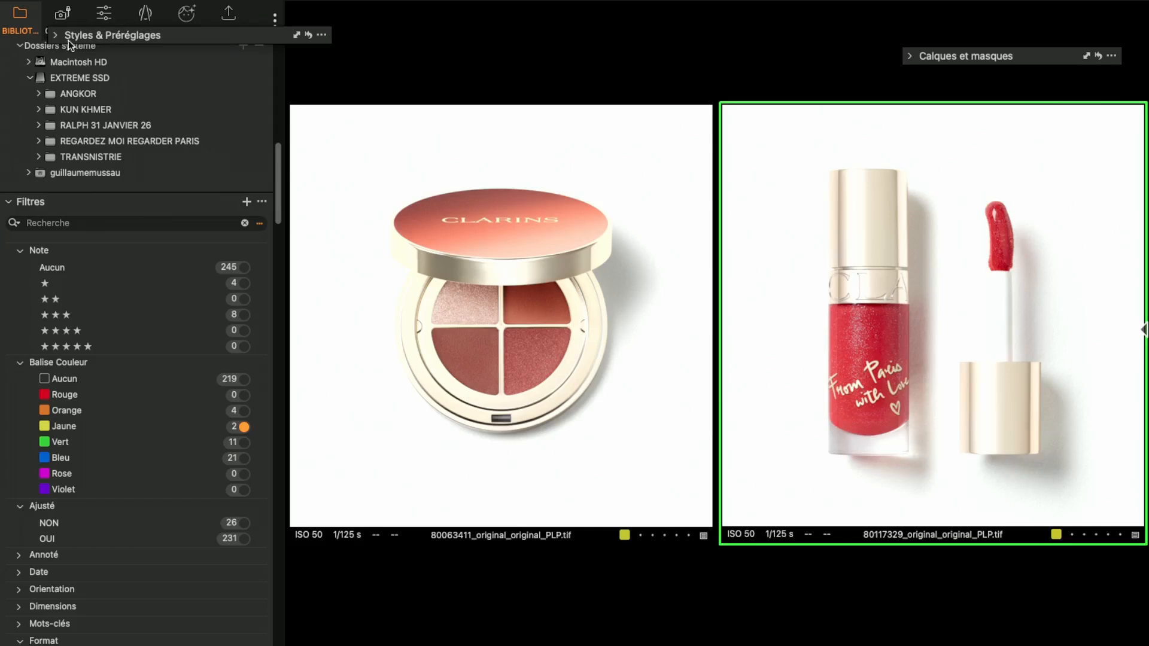
click(55, 35)
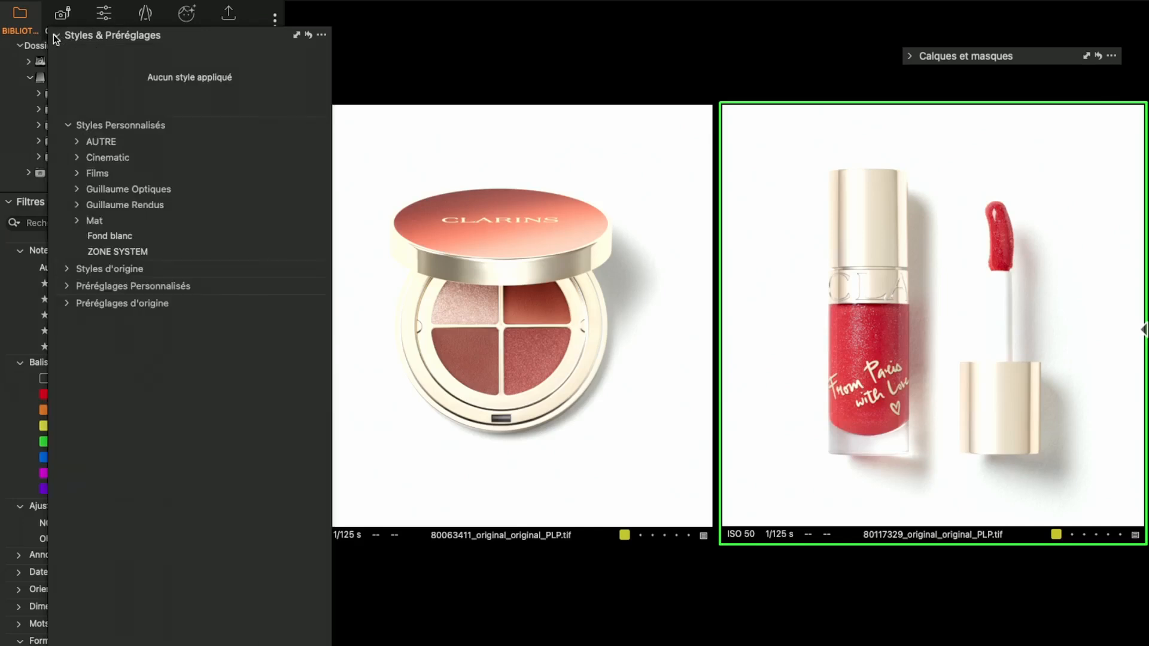
click(110, 237)
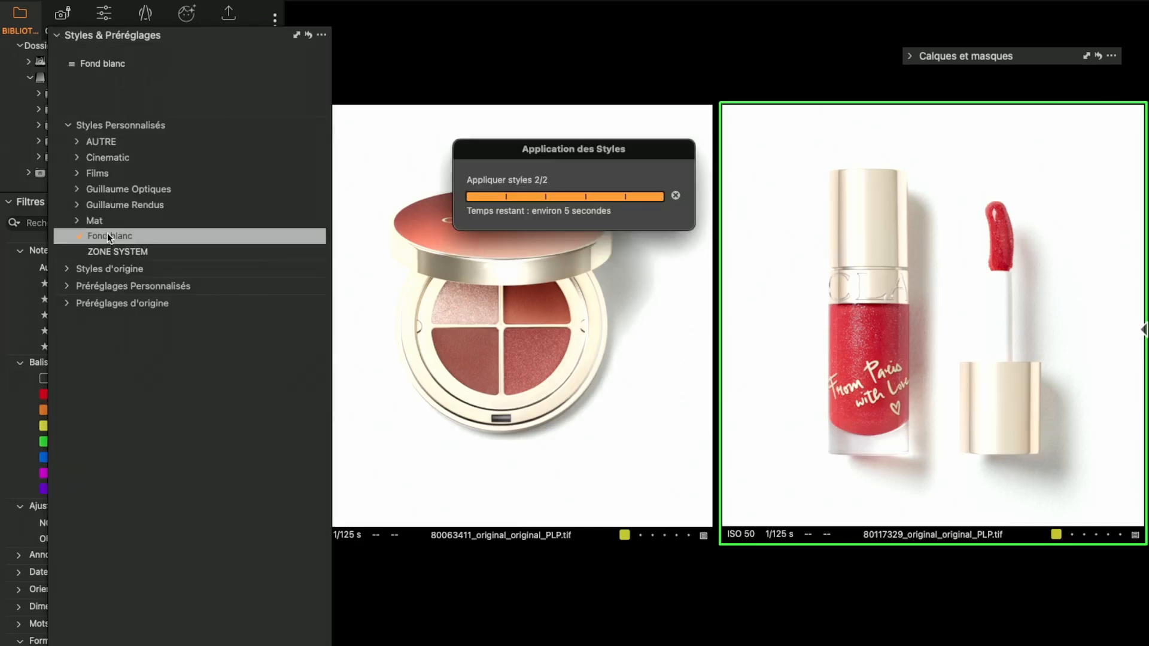